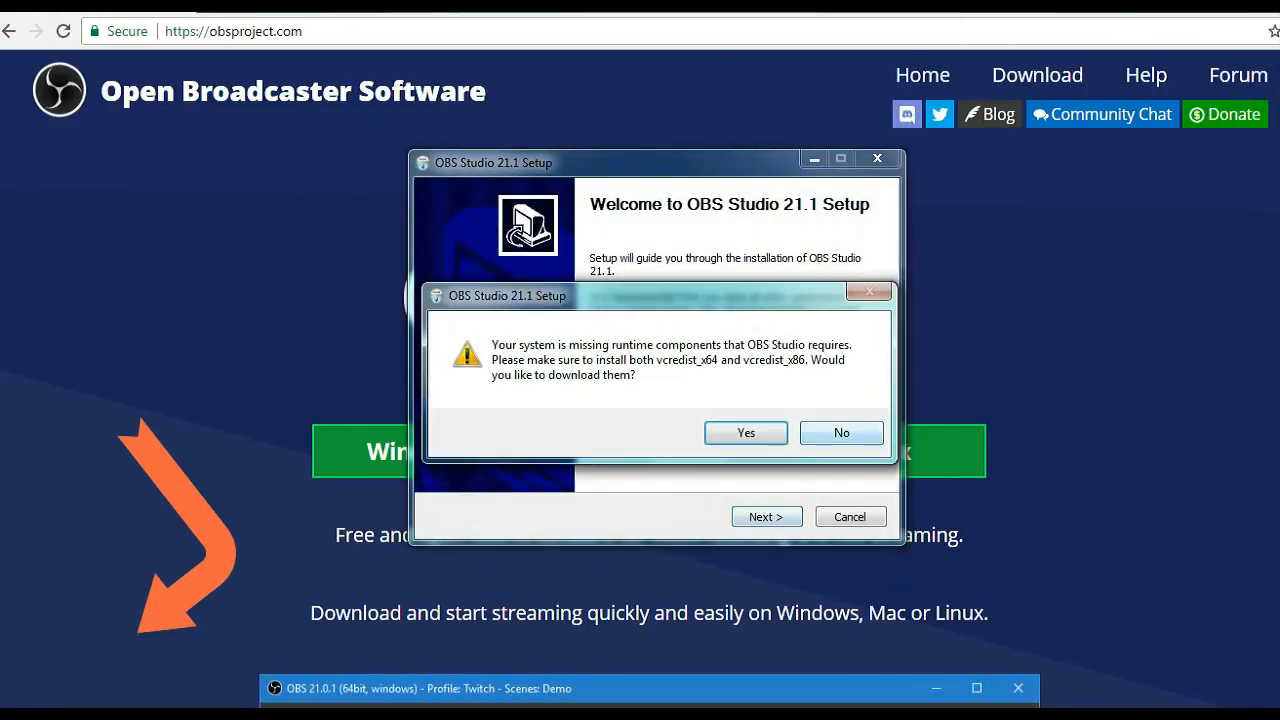
Step: Accept downloading the missing runtime components, and install the 64-bit Visual C++ 2017 Redistributable with its license terms accepted
{"action": "key", "text": "Return"}
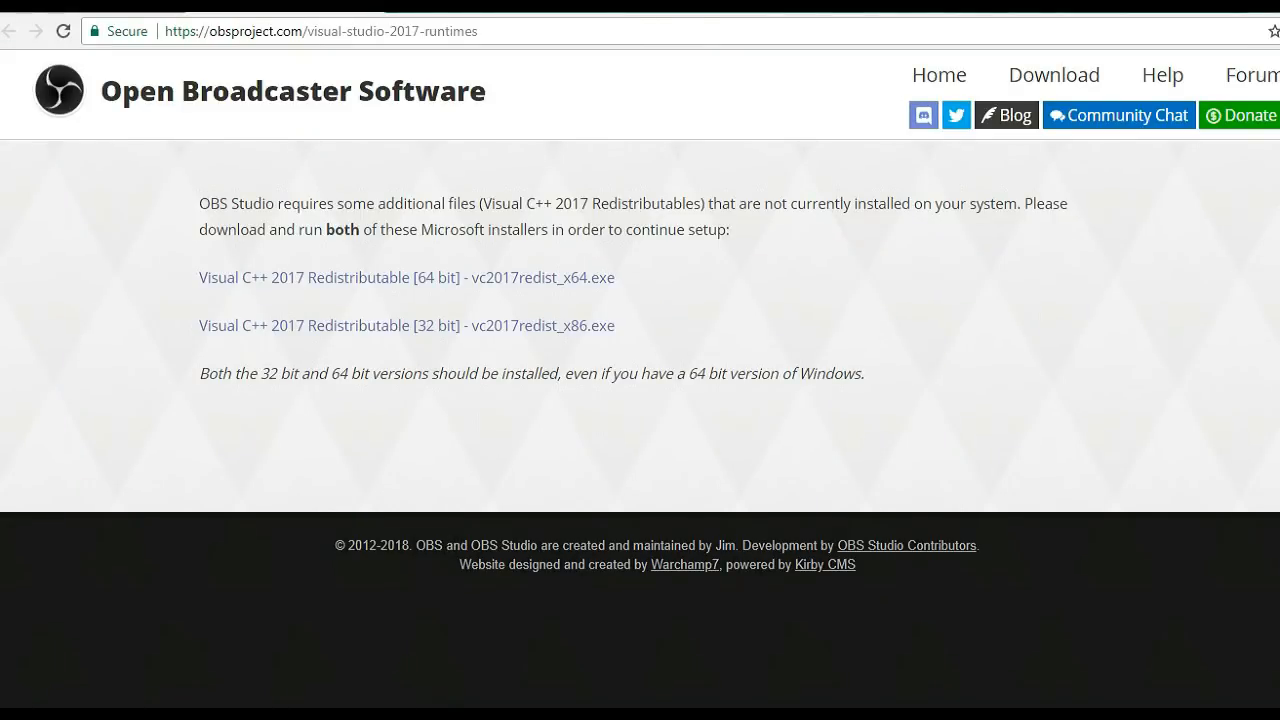
{"action": "left_click", "coordinate": [560, 278]}
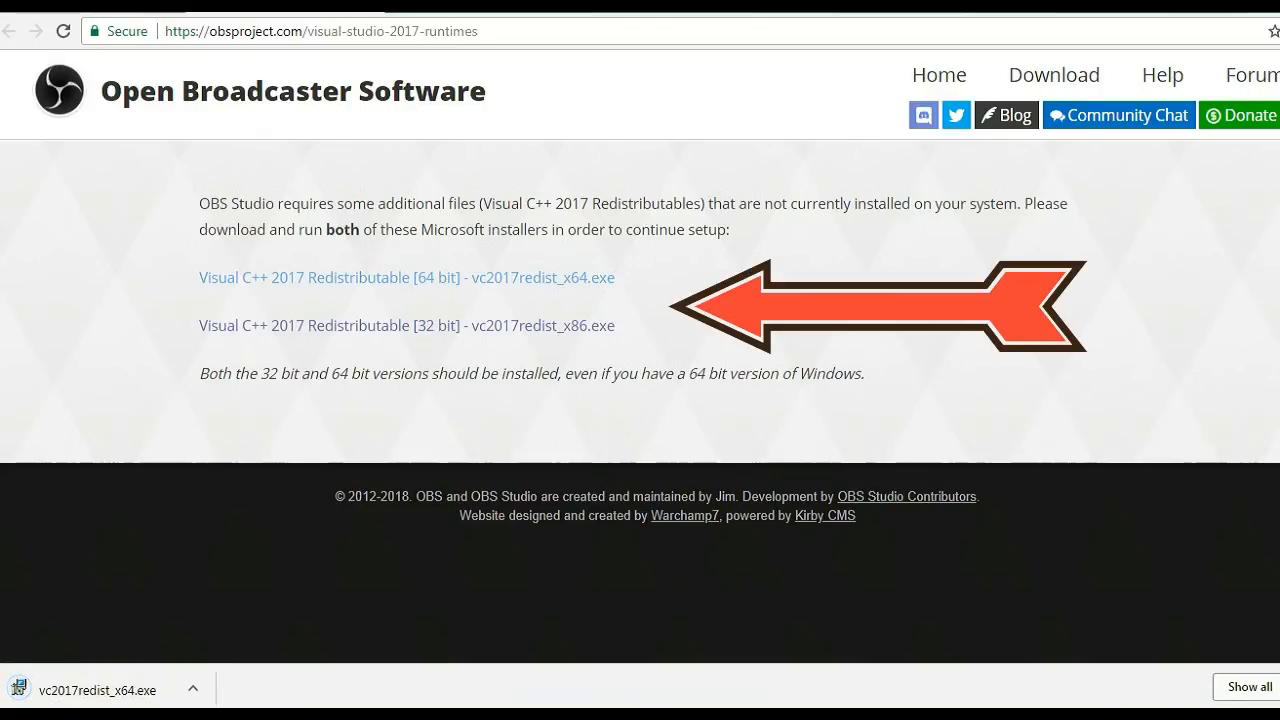
{"action": "left_click", "coordinate": [97, 690]}
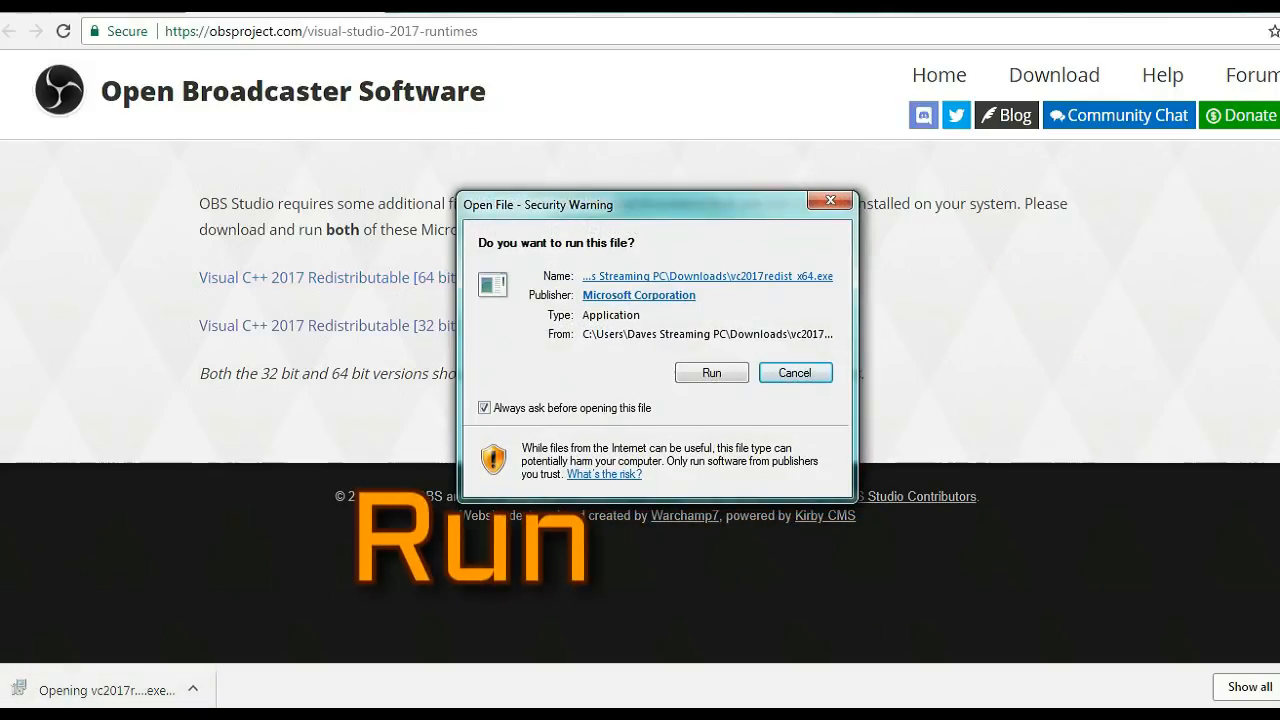
{"action": "key", "text": "Return"}
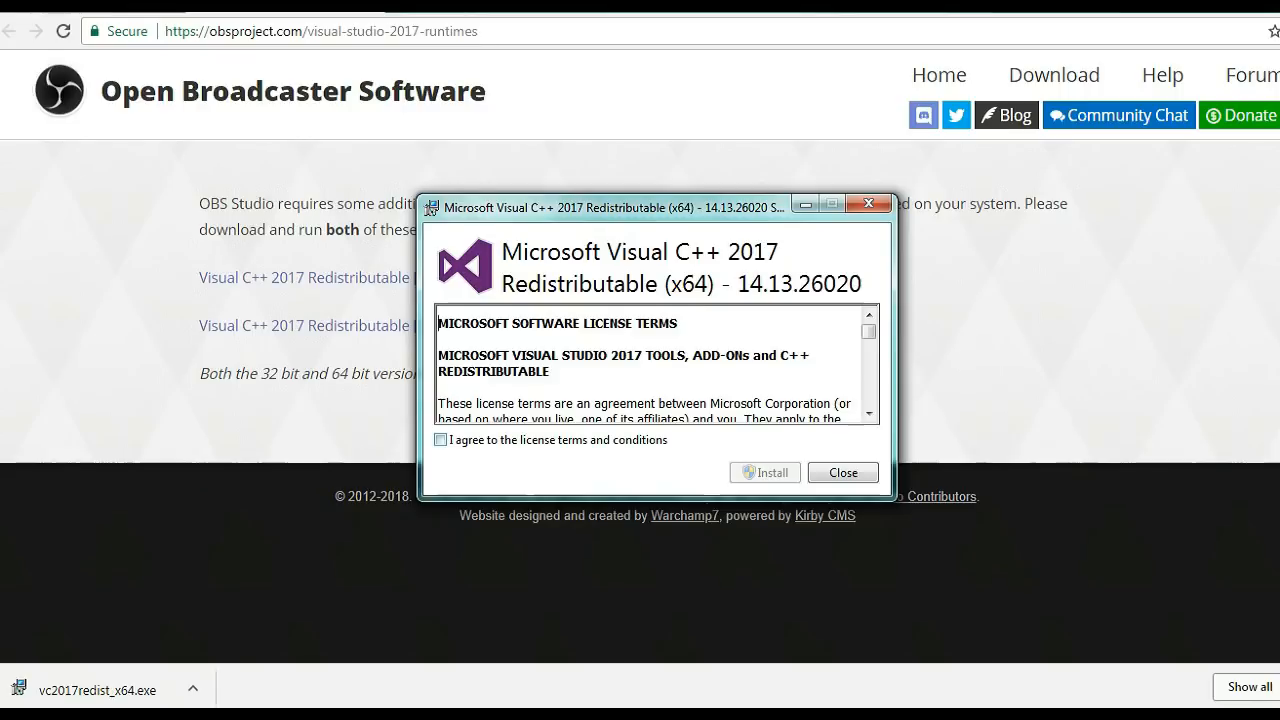
{"action": "key", "text": "space"}
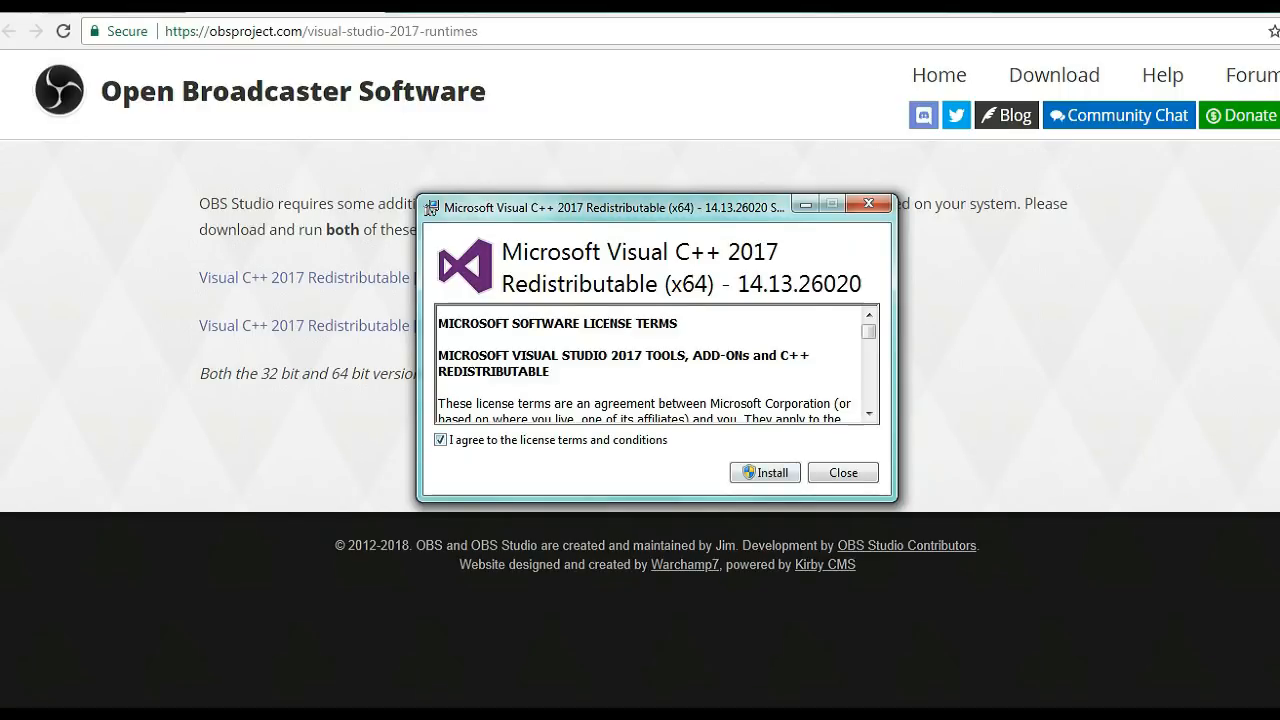
{"action": "key", "text": "Return"}
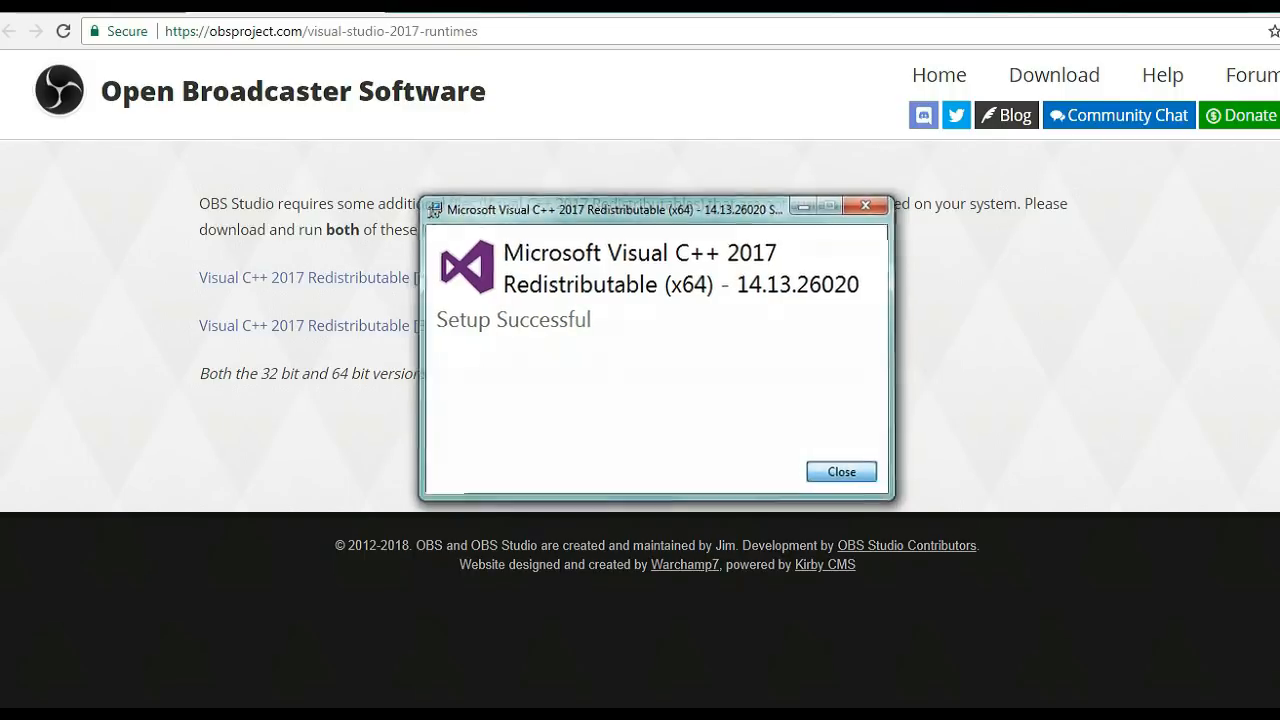
{"action": "key", "text": "Return"}
Step: Download the 32-bit Visual C++ 2017 Redistributable and cancel the duplicate vc2017redist_x86.exe download
{"action": "left_click", "coordinate": [407, 325]}
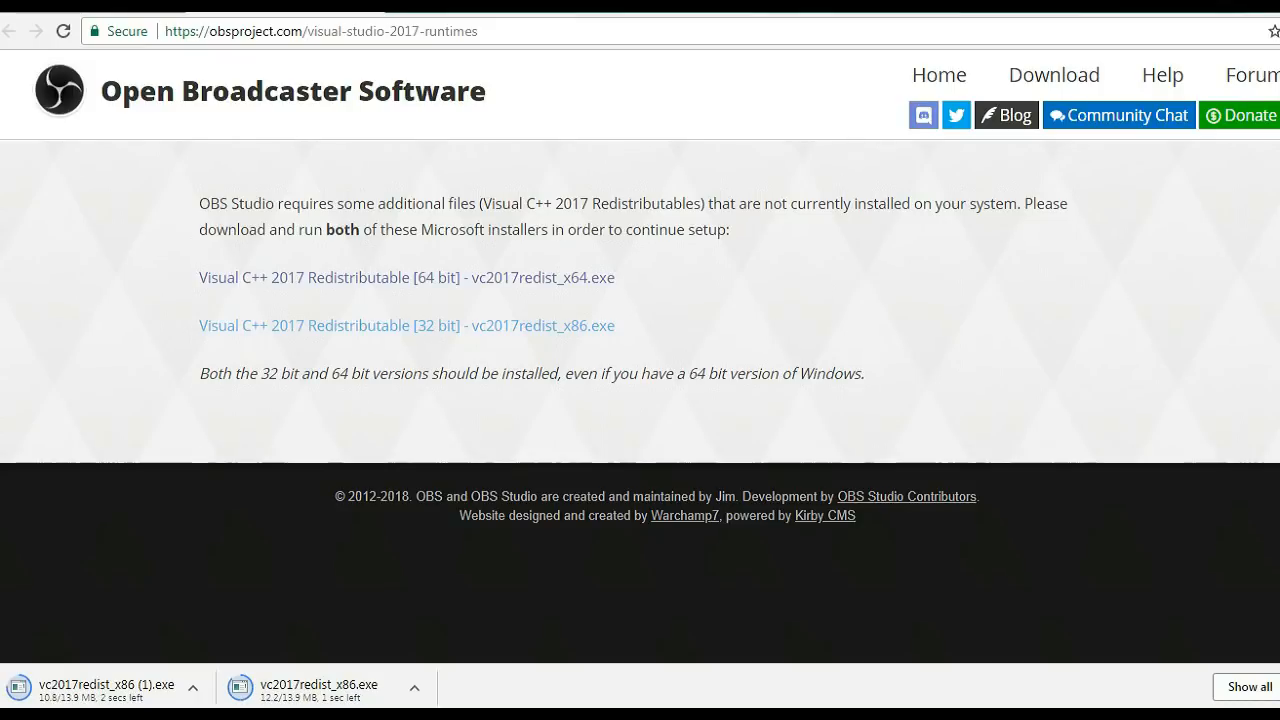
{"action": "left_click", "coordinate": [414, 687]}
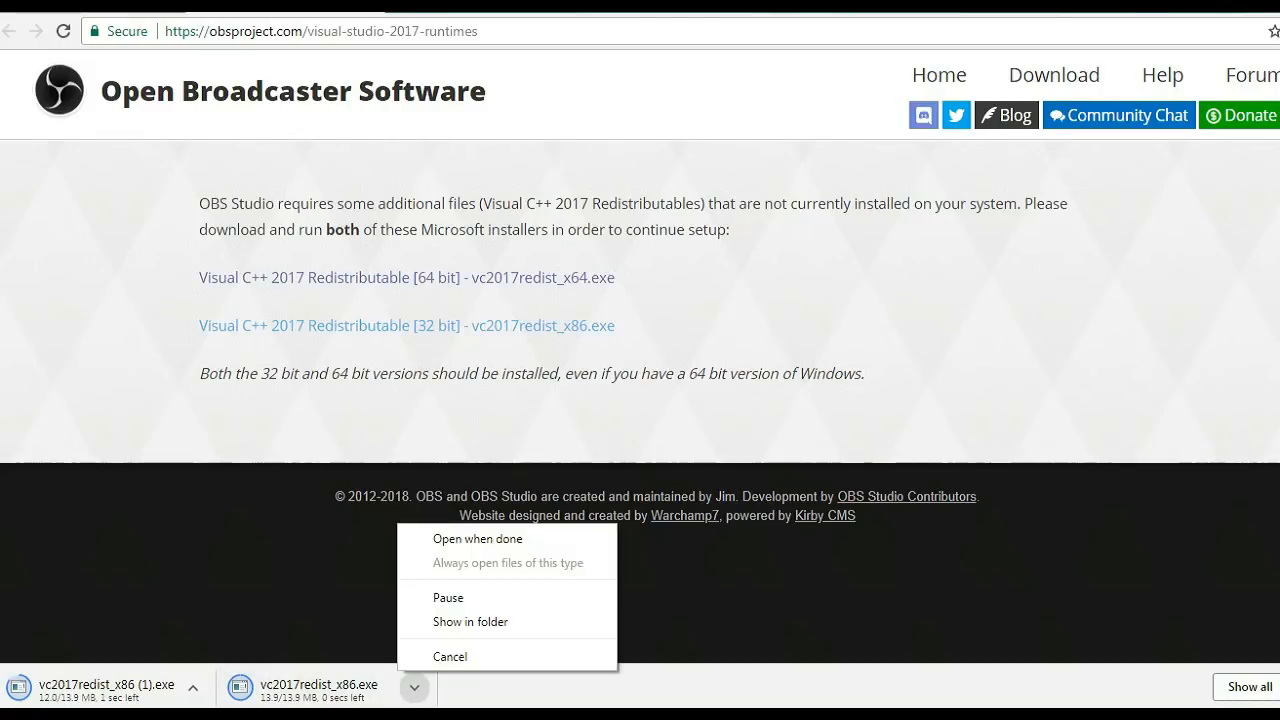
{"action": "left_click", "coordinate": [450, 656]}
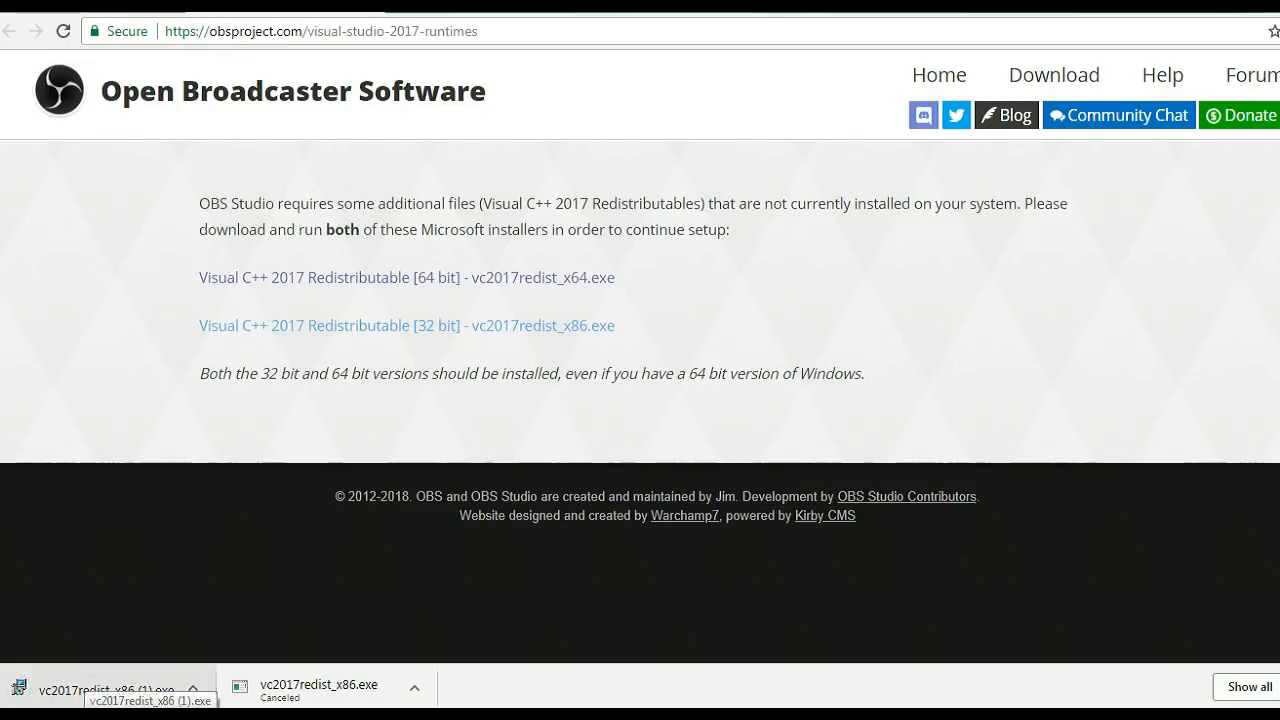
Step: Run vc2017redist_x86 (1).exe and install the 32-bit Visual C++ 2017 Redistributable, accepting the license terms
{"action": "left_click", "coordinate": [105, 689]}
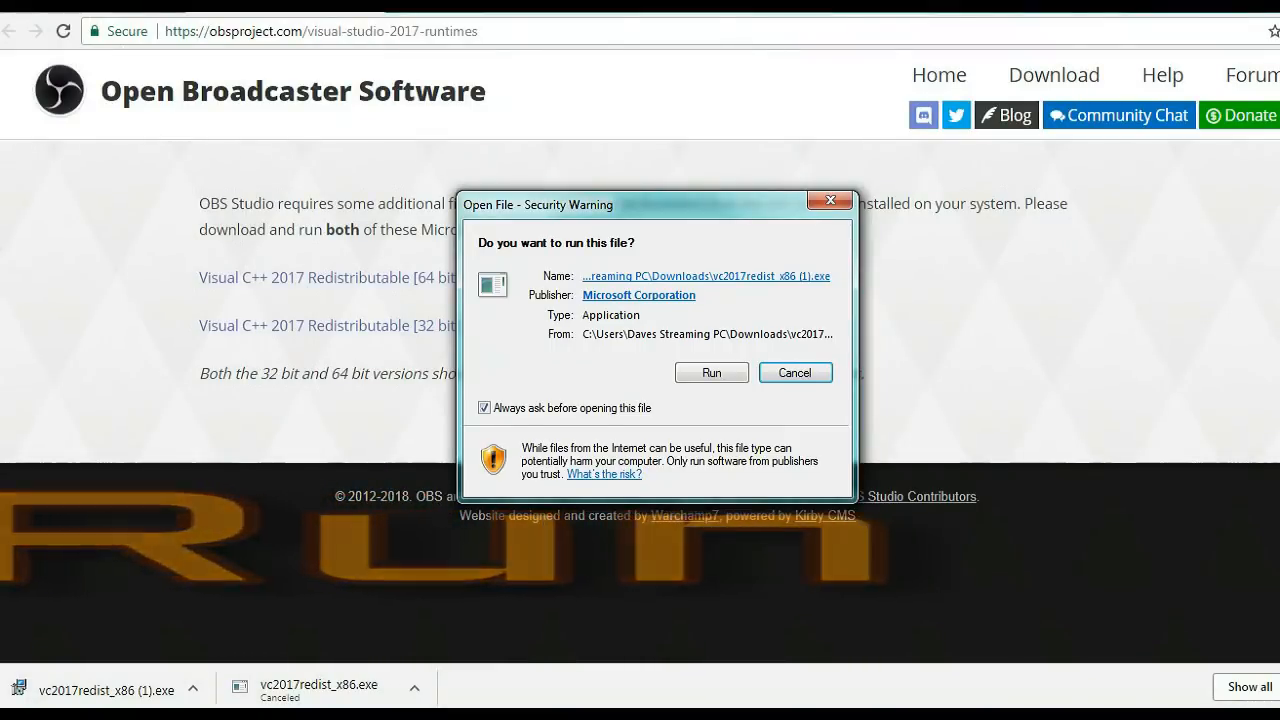
{"action": "key", "text": "Return"}
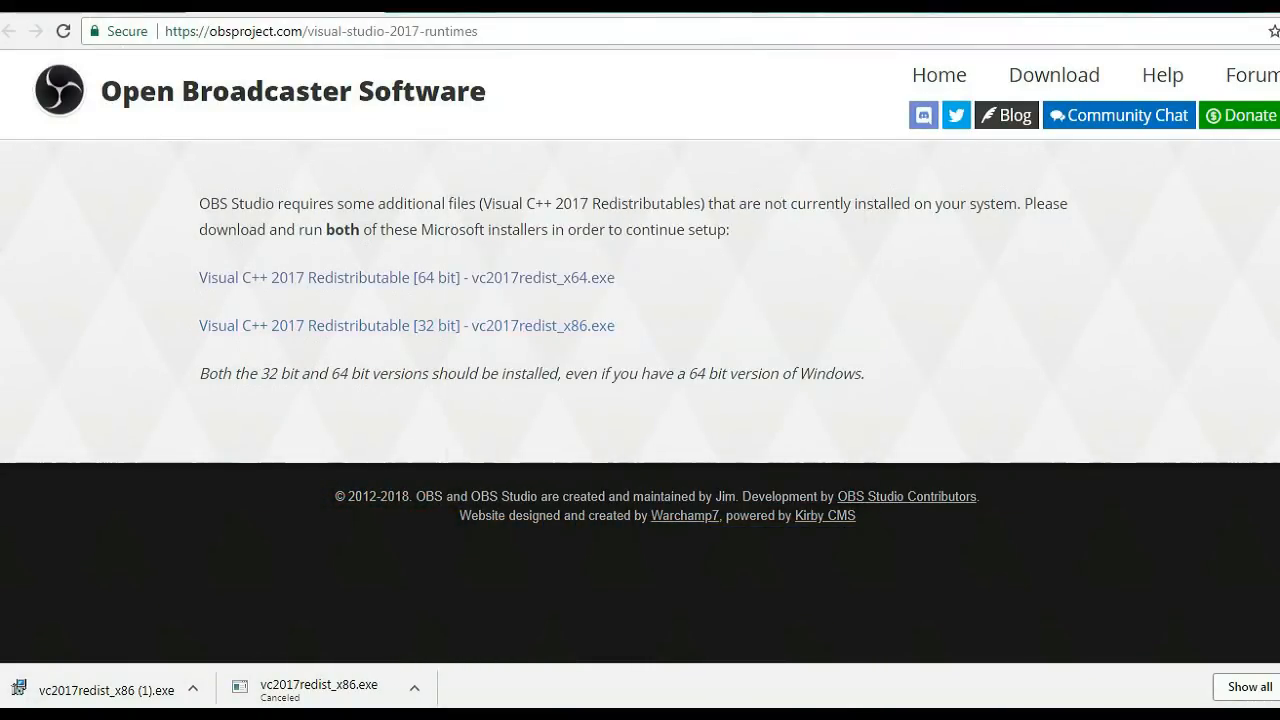
{"action": "left_click", "coordinate": [441, 440]}
{"action": "left_click", "coordinate": [765, 473]}
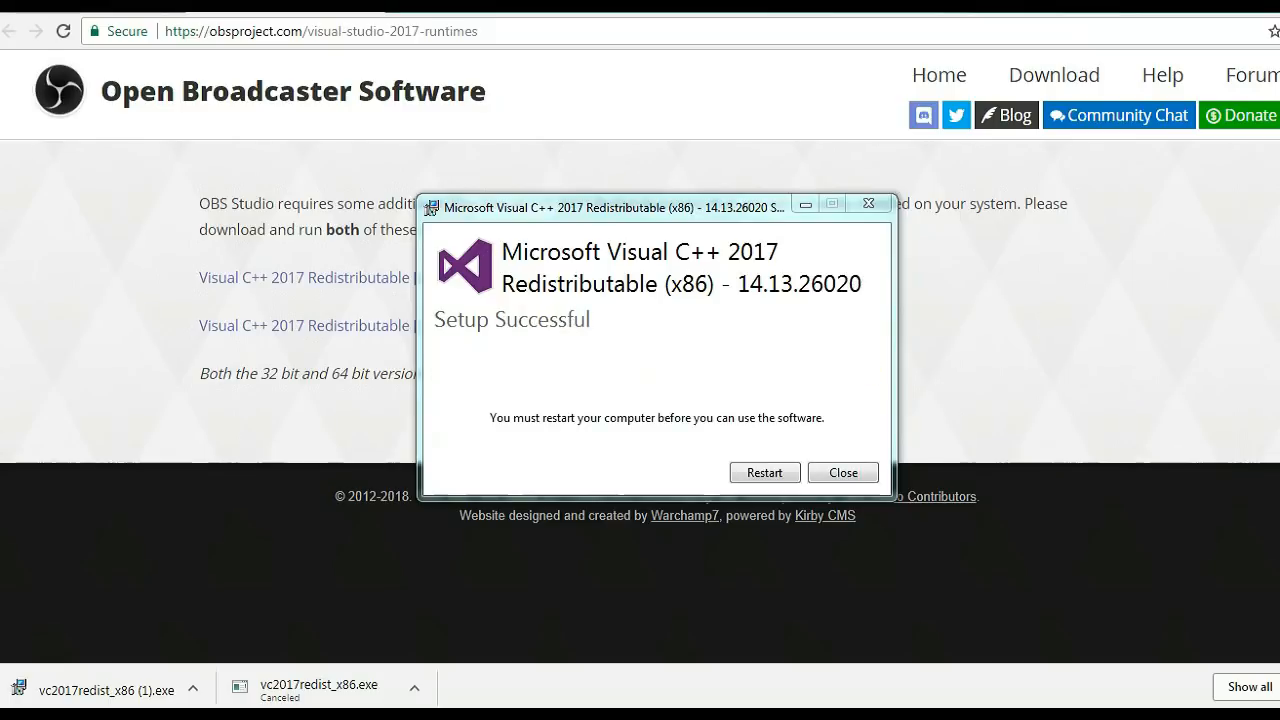
{"action": "key", "text": "Return"}
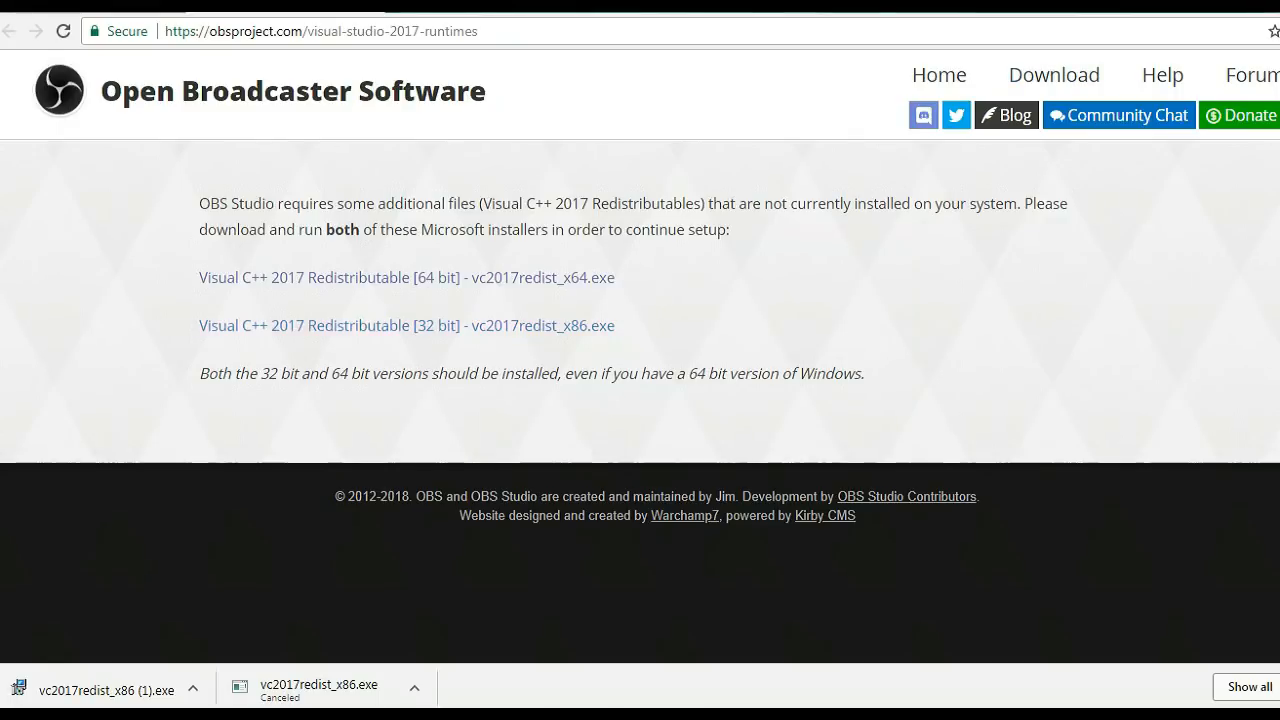
Step: Open the user's personal folder and launch OBS-Studio-20.1-Full-Installer
{"action": "key", "text": "super"}
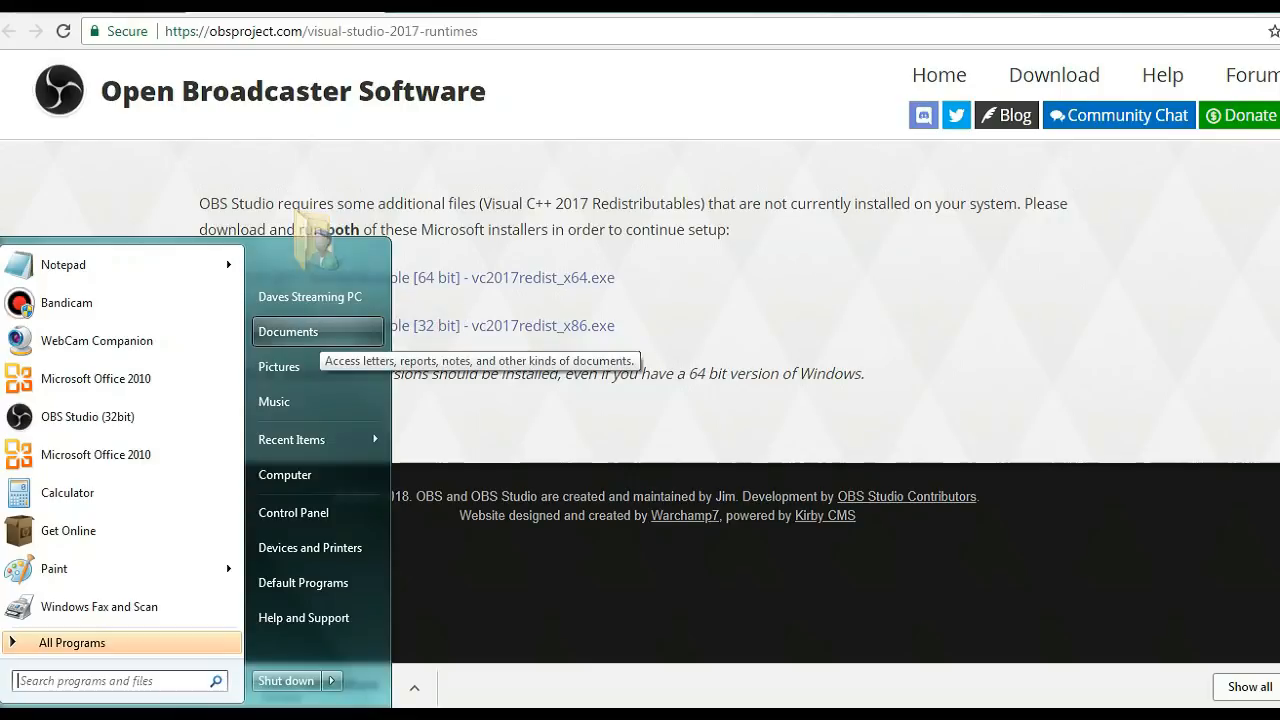
{"action": "left_click", "coordinate": [310, 294]}
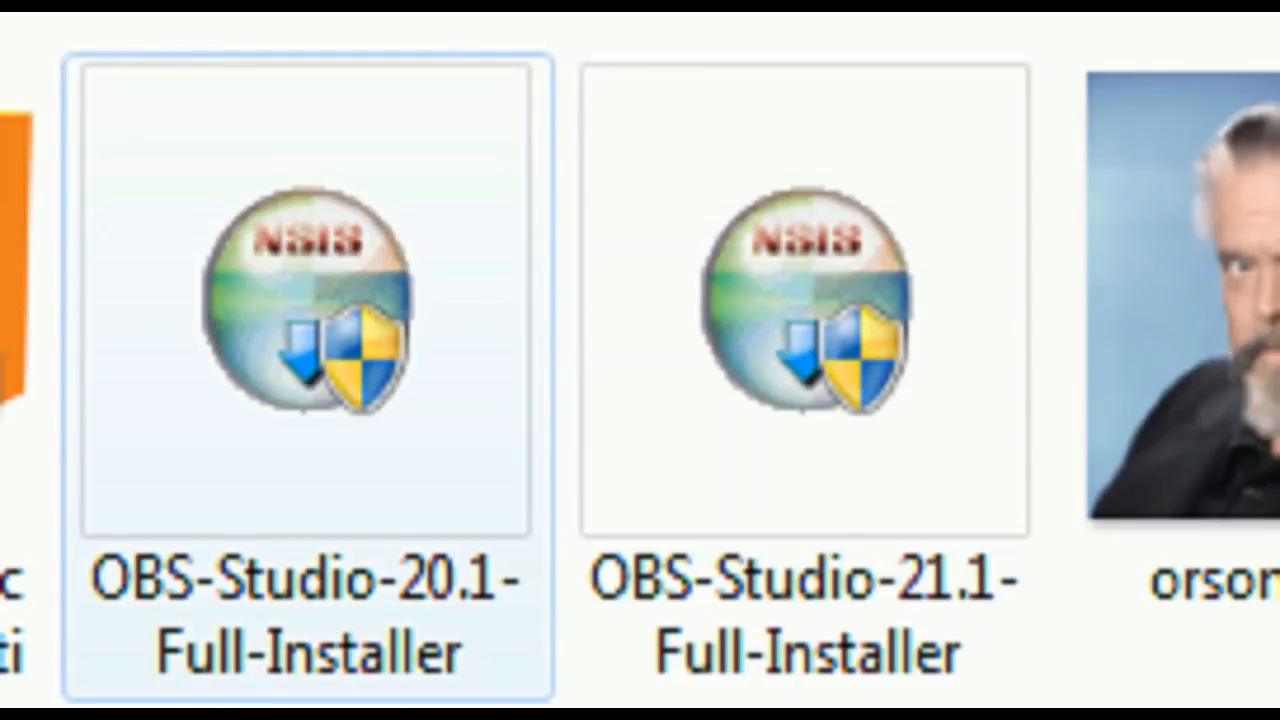
{"action": "double_click", "coordinate": [306, 300]}
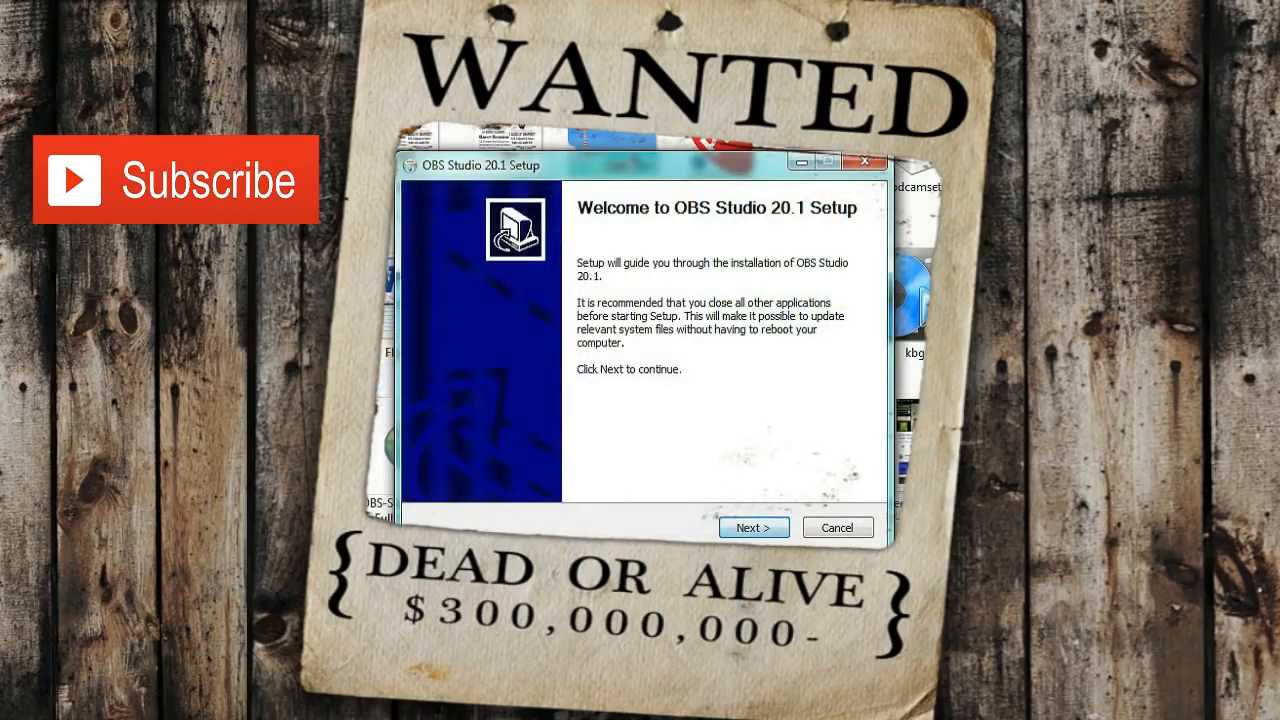
Step: Install OBS Studio 20.1 with the license accepted and the default destination and components
{"action": "left_click", "coordinate": [753, 528]}
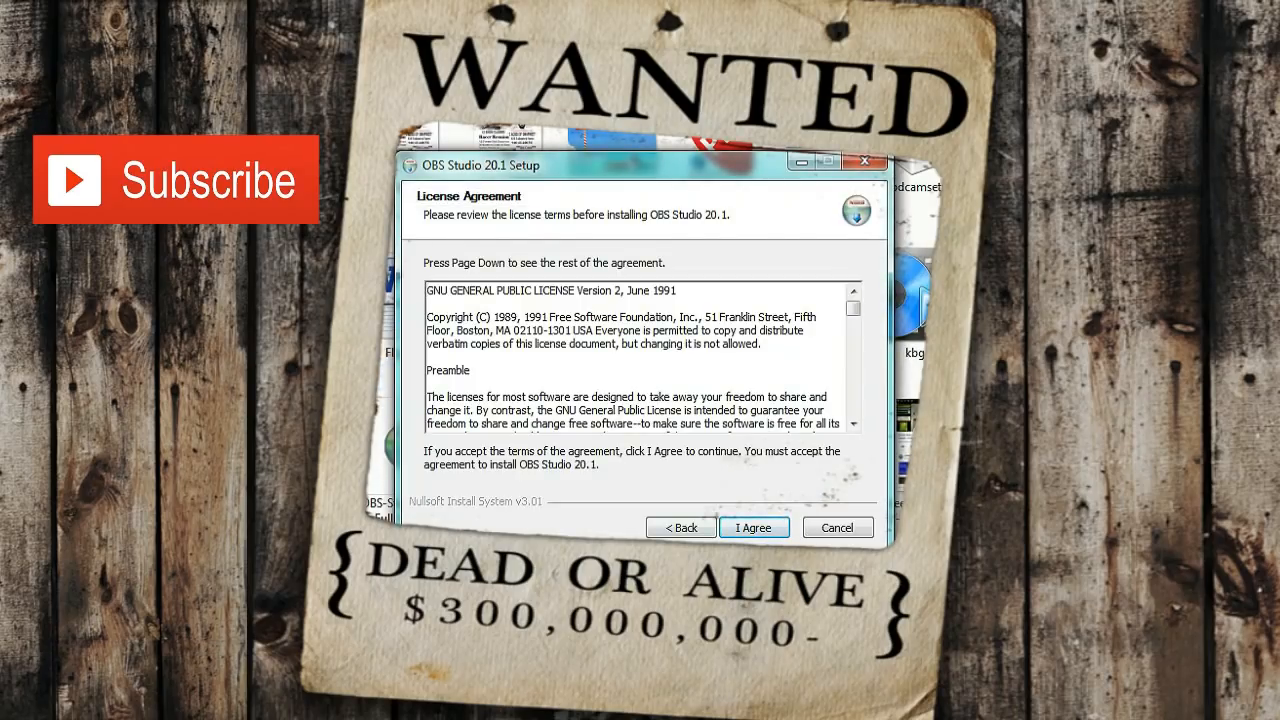
{"action": "key", "text": "Return"}
{"action": "key", "text": "Return"}
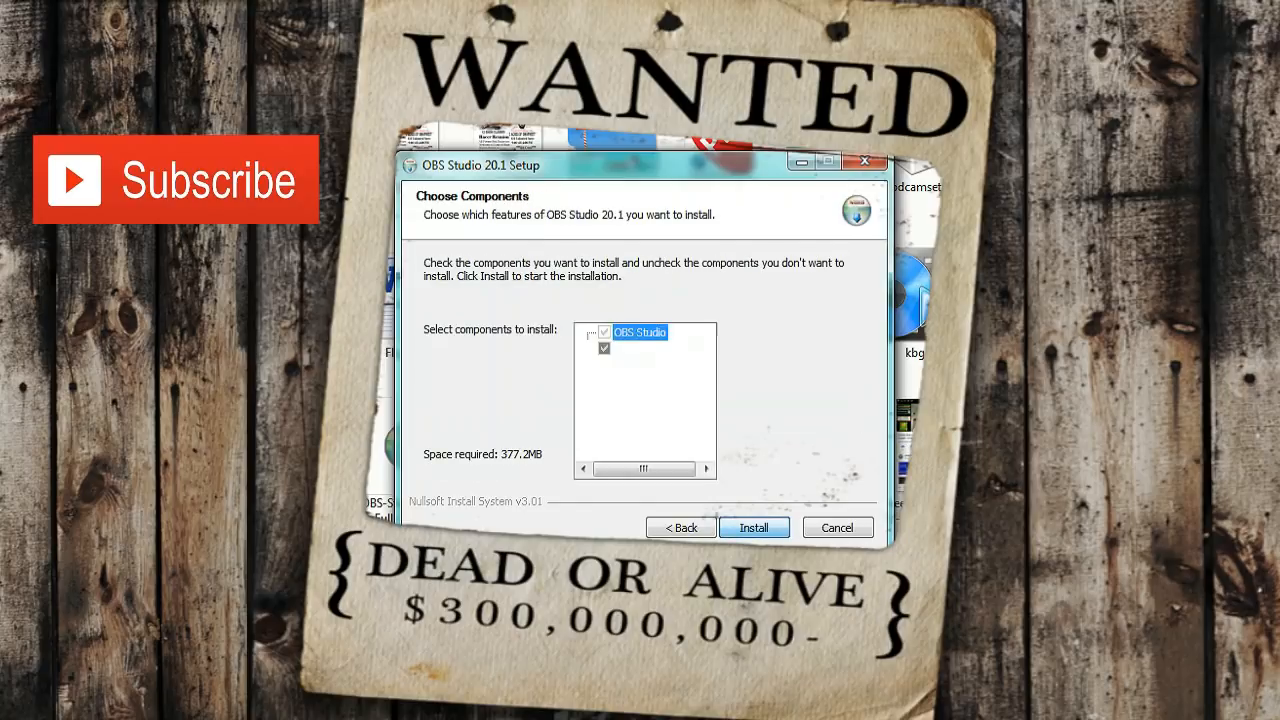
{"action": "key", "text": "Return"}
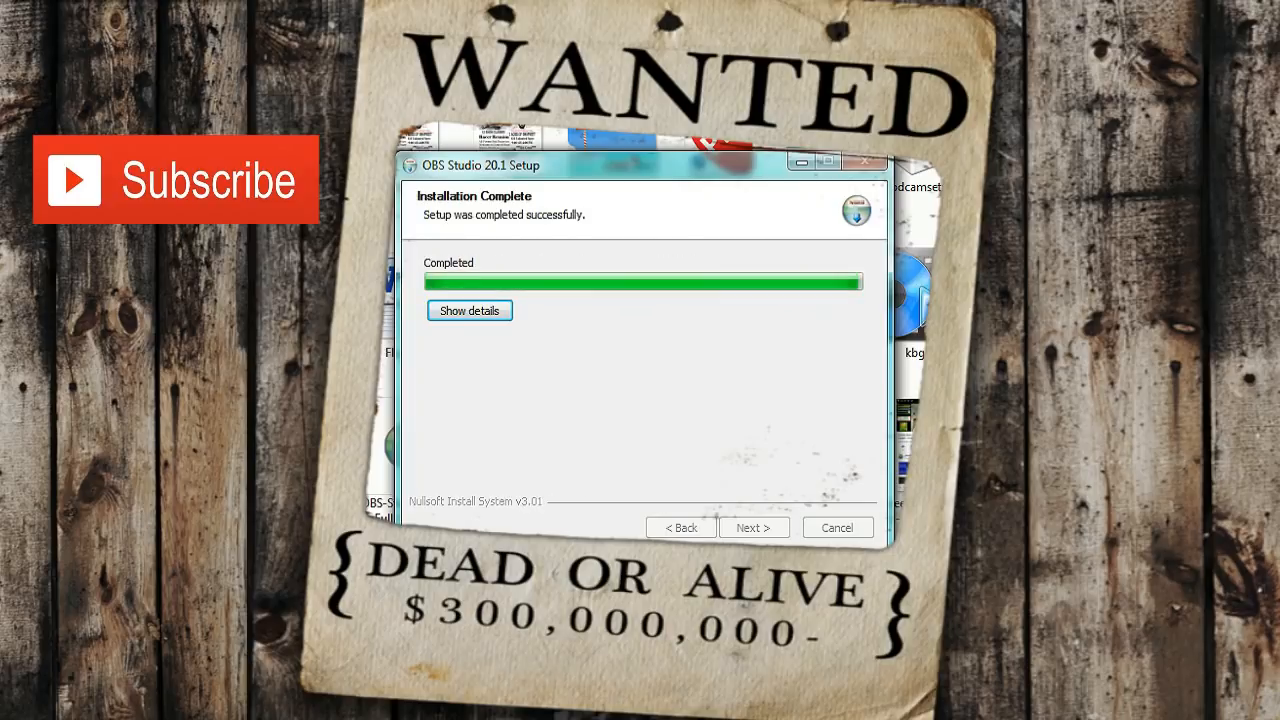
{"action": "key", "text": "Return"}
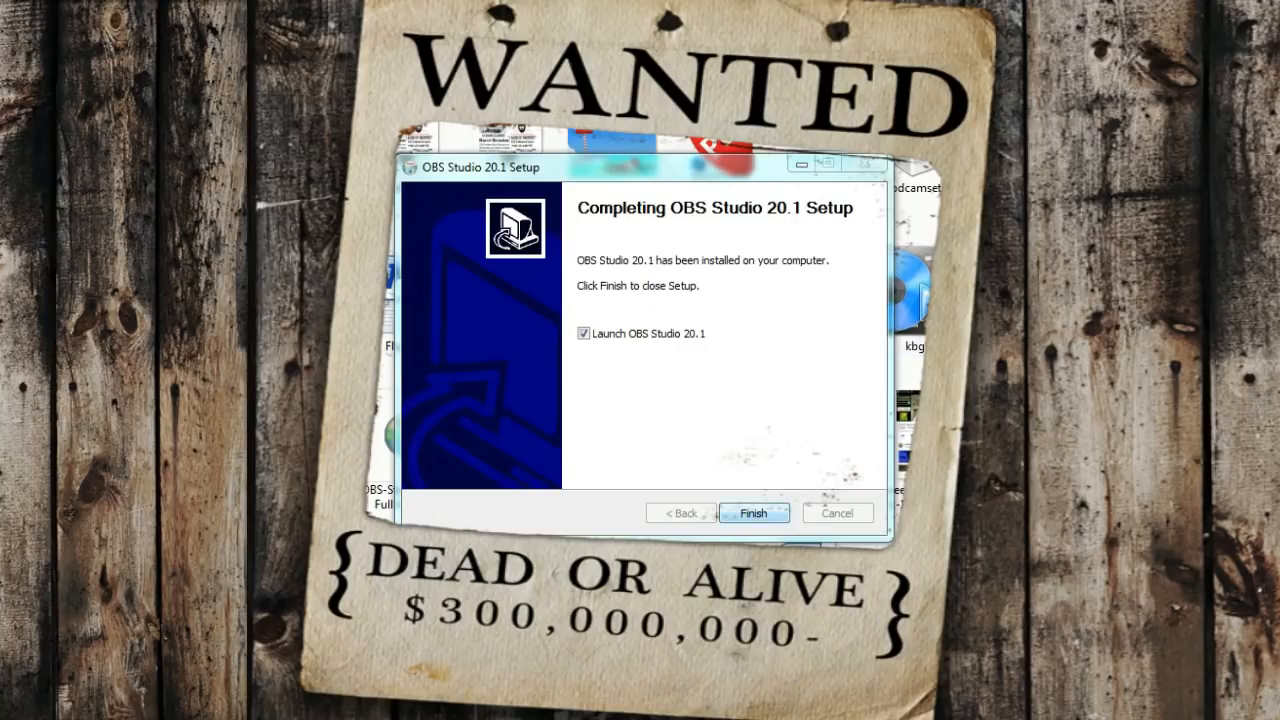
Step: Finish setup by launching OBS Studio 20.1, accepting its license agreement and postponing the 21.1 update
{"action": "key", "text": "Return"}
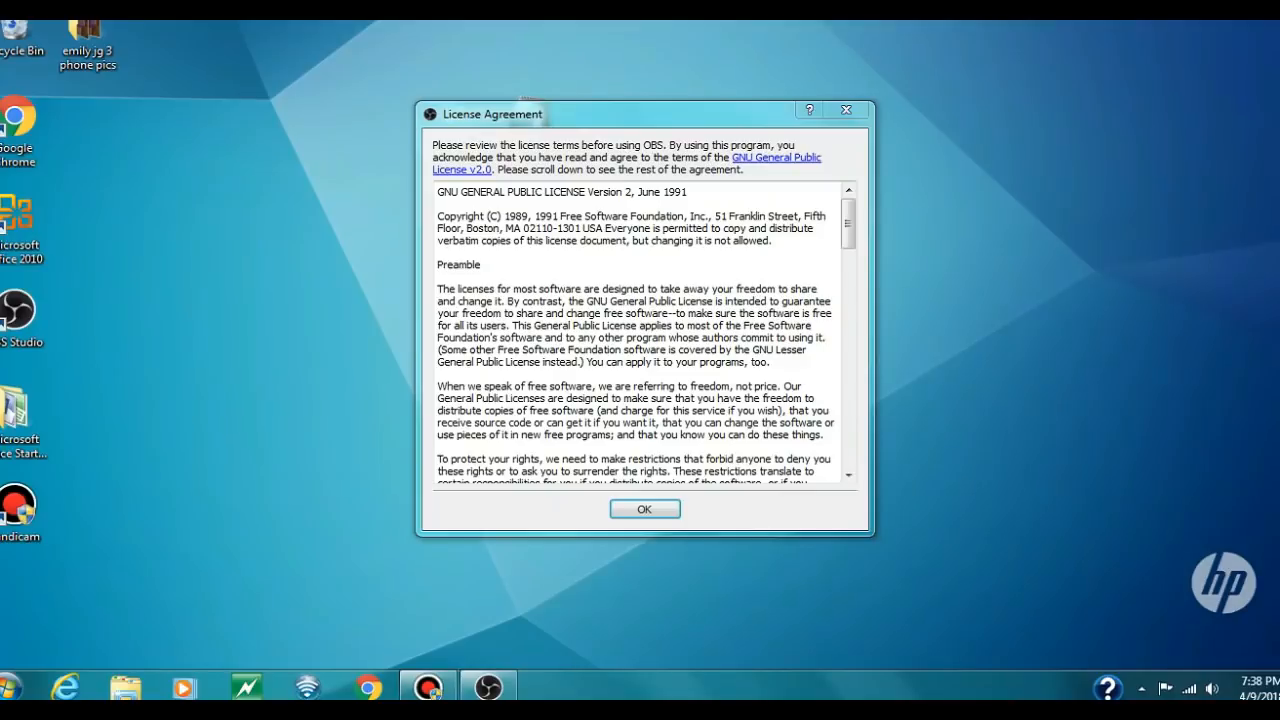
{"action": "key", "text": "Return"}
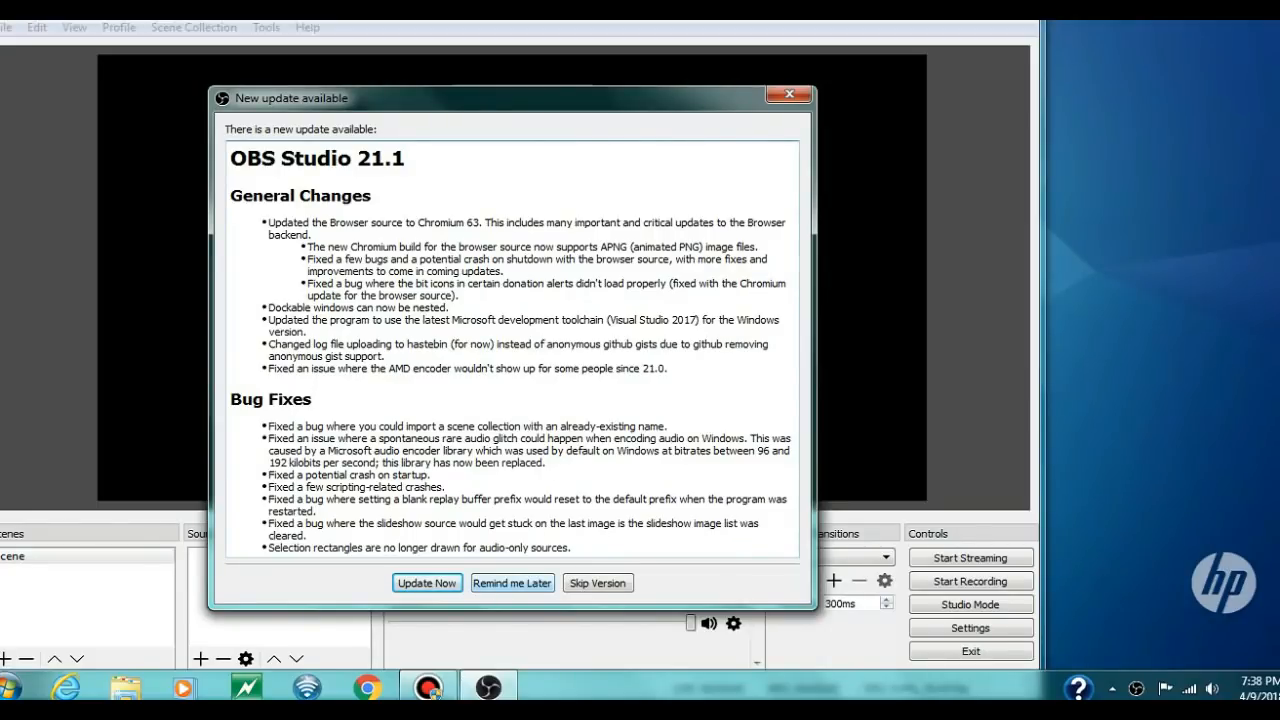
{"action": "left_click", "coordinate": [512, 583]}
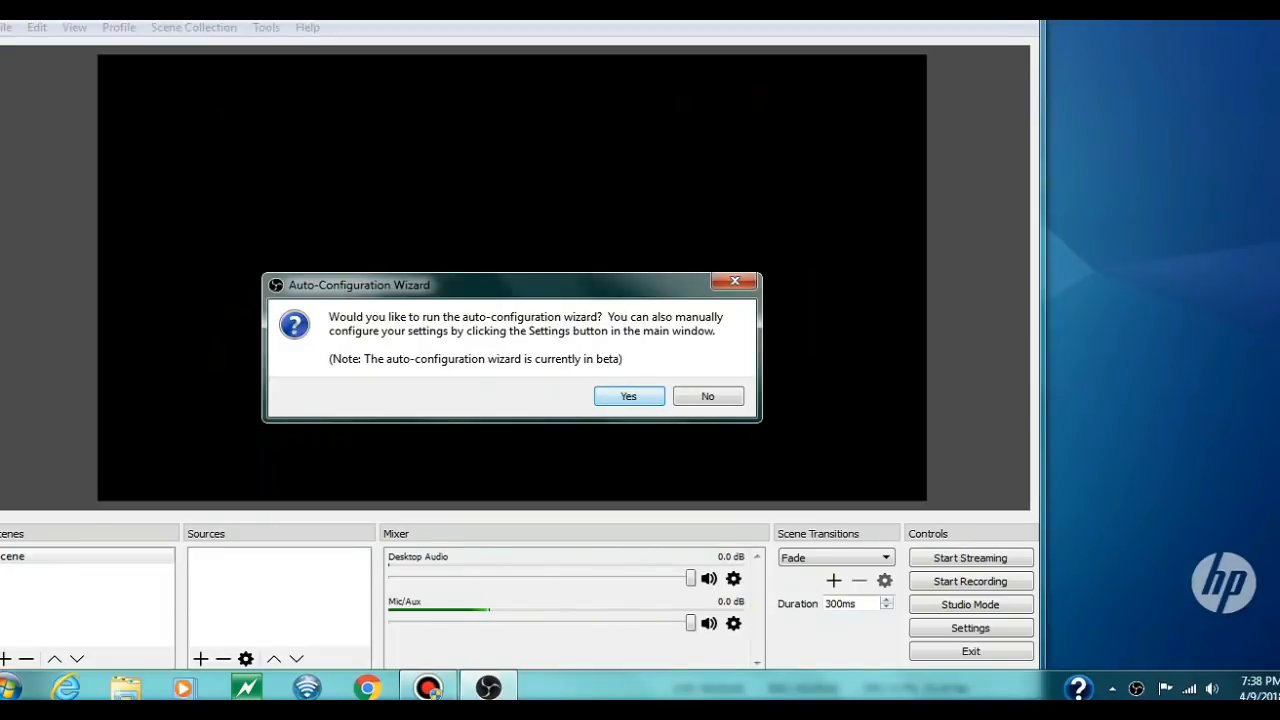
Step: Run the auto-configuration wizard optimized for streaming, keeping the current 1366x768 canvas and preferring 60 FPS when possible
{"action": "key", "text": "Escape"}
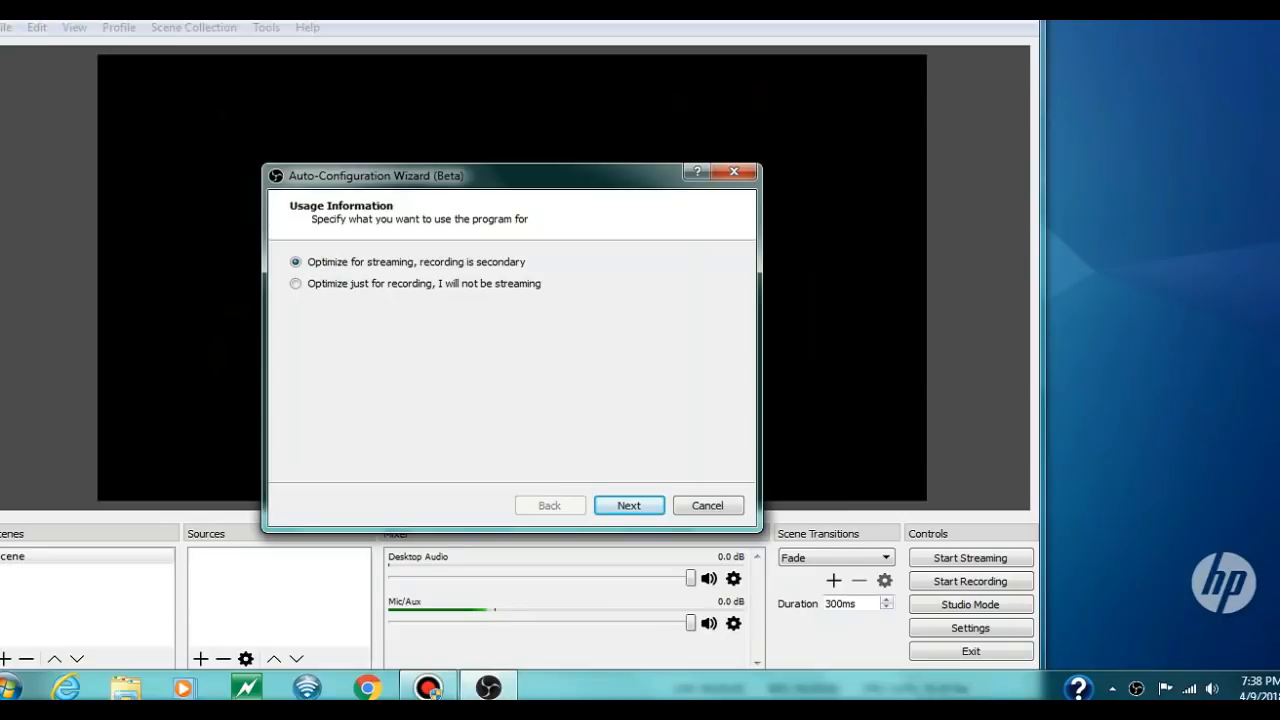
{"action": "key", "text": "Return"}
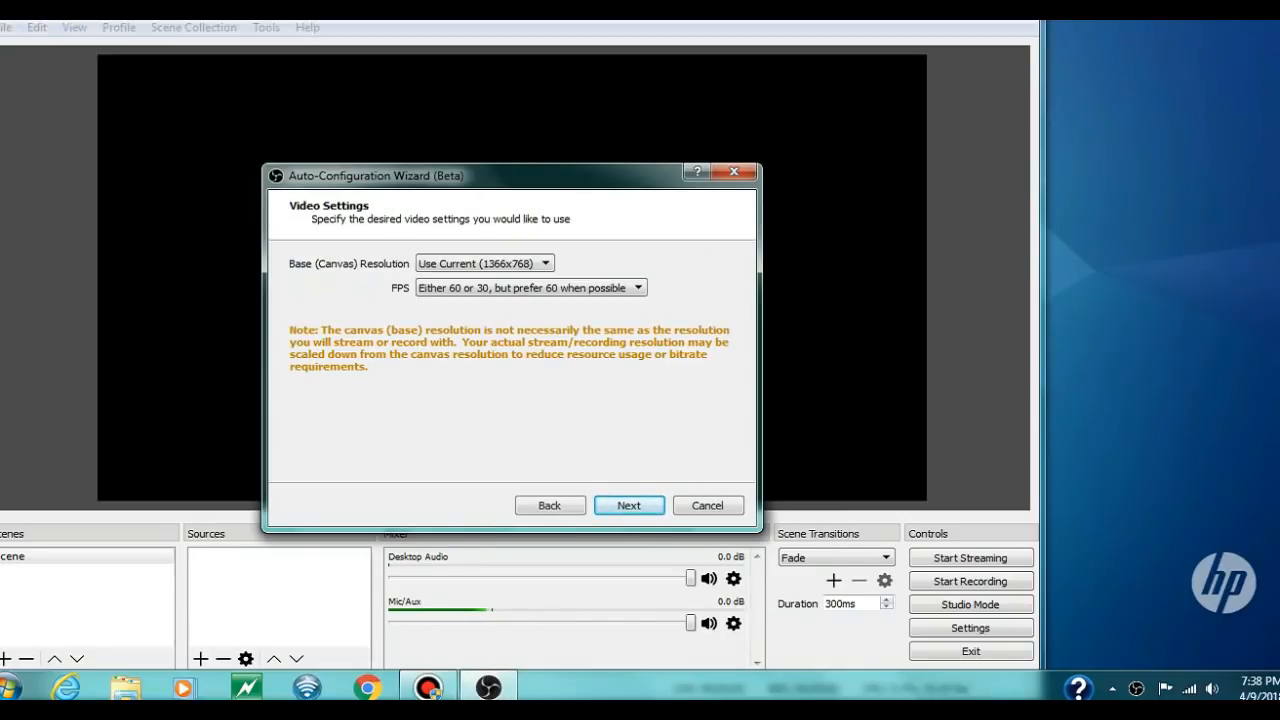
{"action": "key", "text": "Return"}
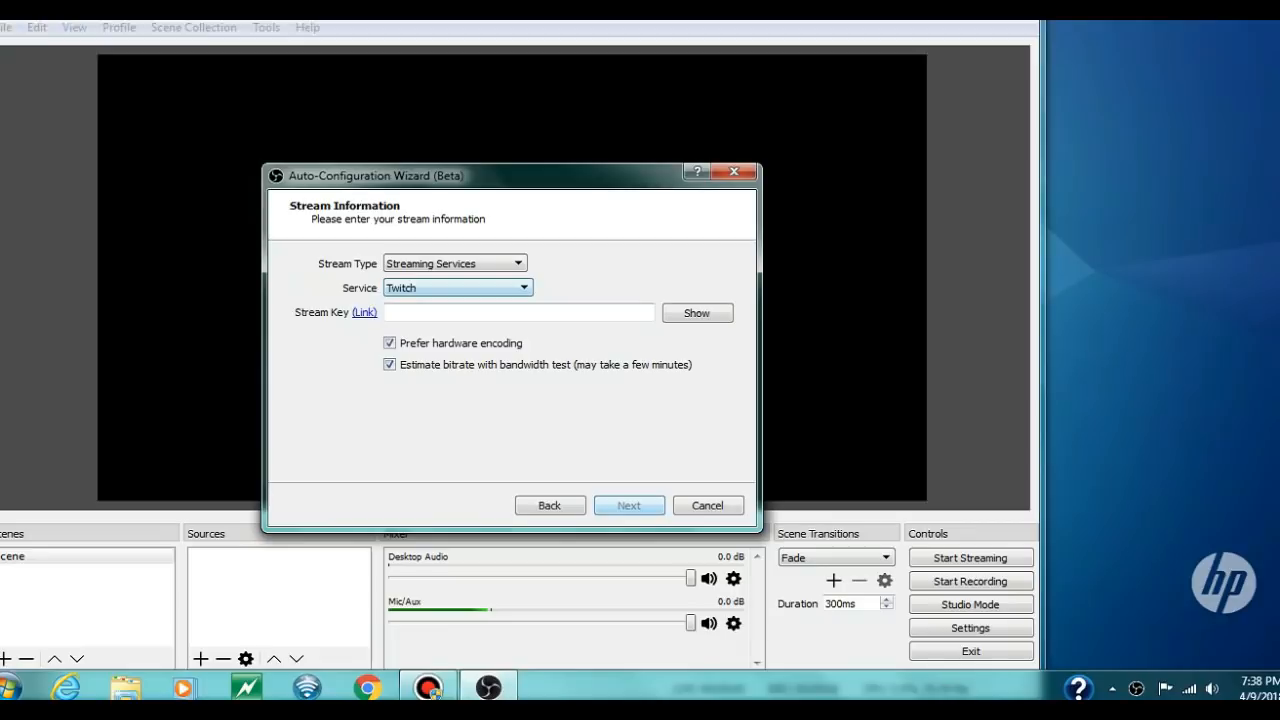
Step: Choose YouTube / YouTube Gaming as the streaming service in the wizard's stream information
{"action": "key", "text": "alt+Down"}
{"action": "key", "text": "Down"}
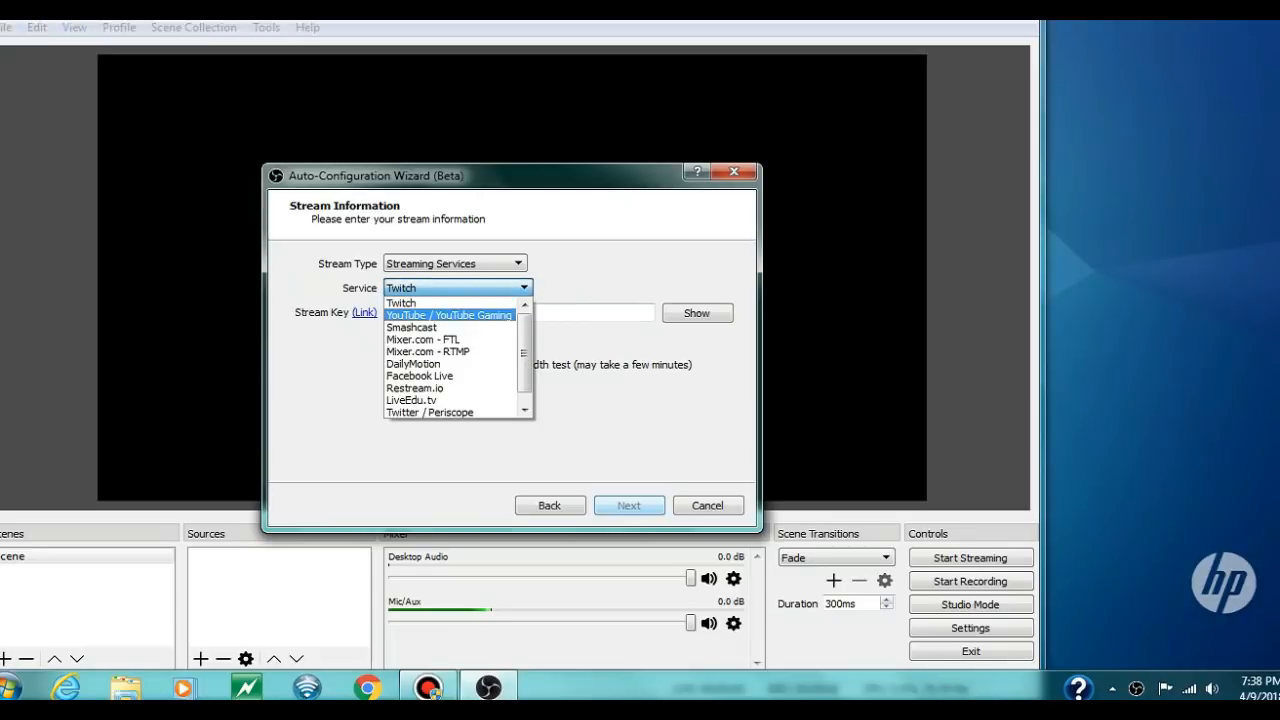
{"action": "key", "text": "Return"}
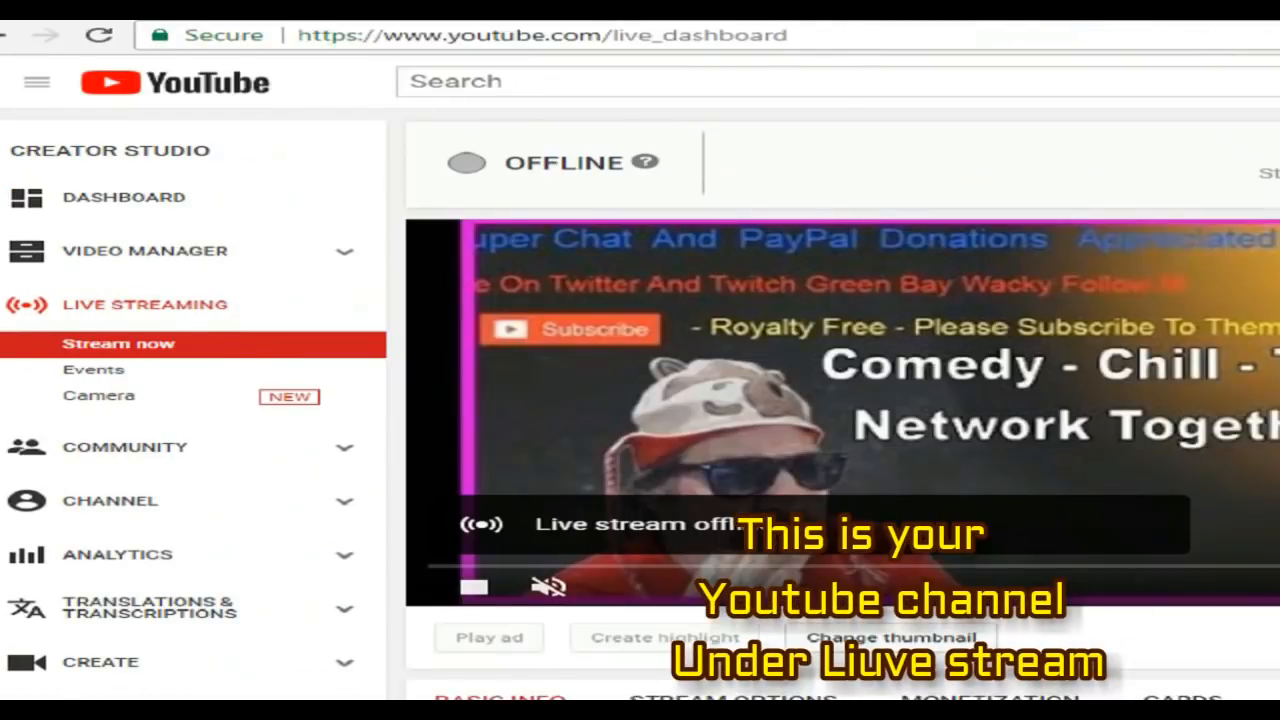
Step: Switch to the YouTube live dashboard and set the stream's privacy to Private
{"action": "scroll", "coordinate": [840, 400], "scroll_direction": "down", "scroll_amount": 3}
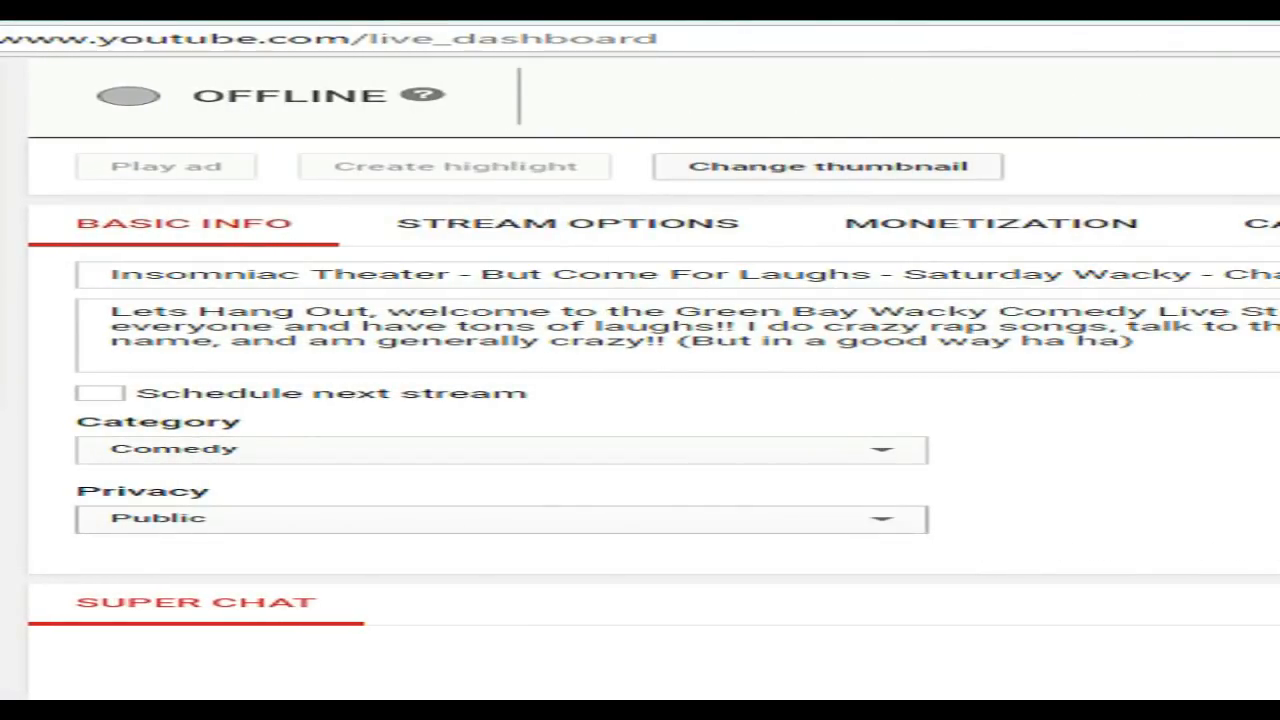
{"action": "left_click", "coordinate": [500, 518]}
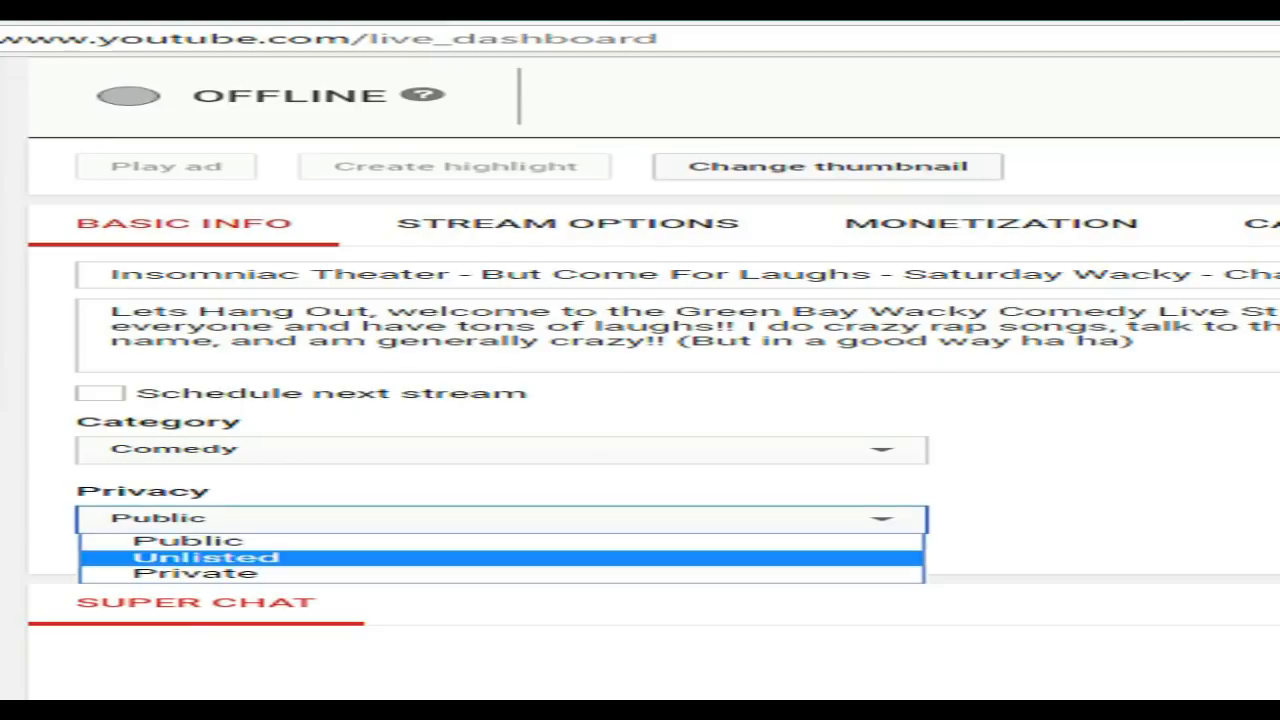
{"action": "key", "text": "Return"}
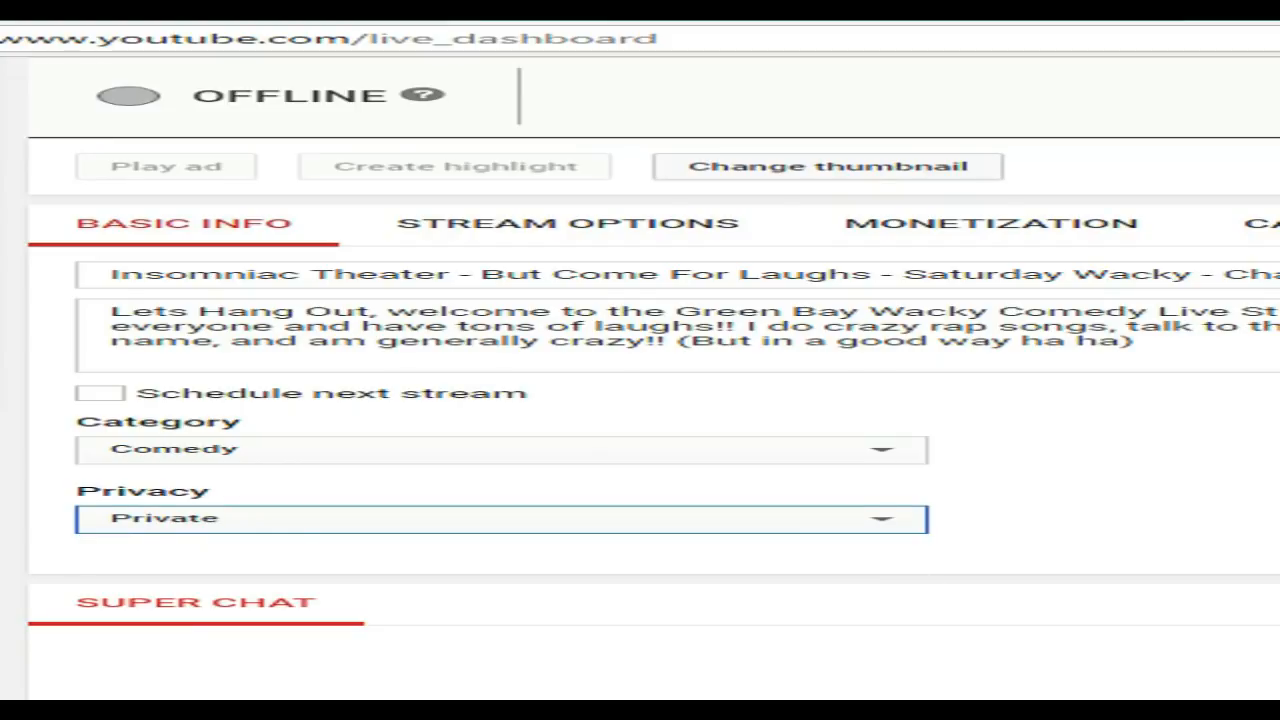
{"action": "key", "text": "alt+Down"}
{"action": "key", "text": "Up"}
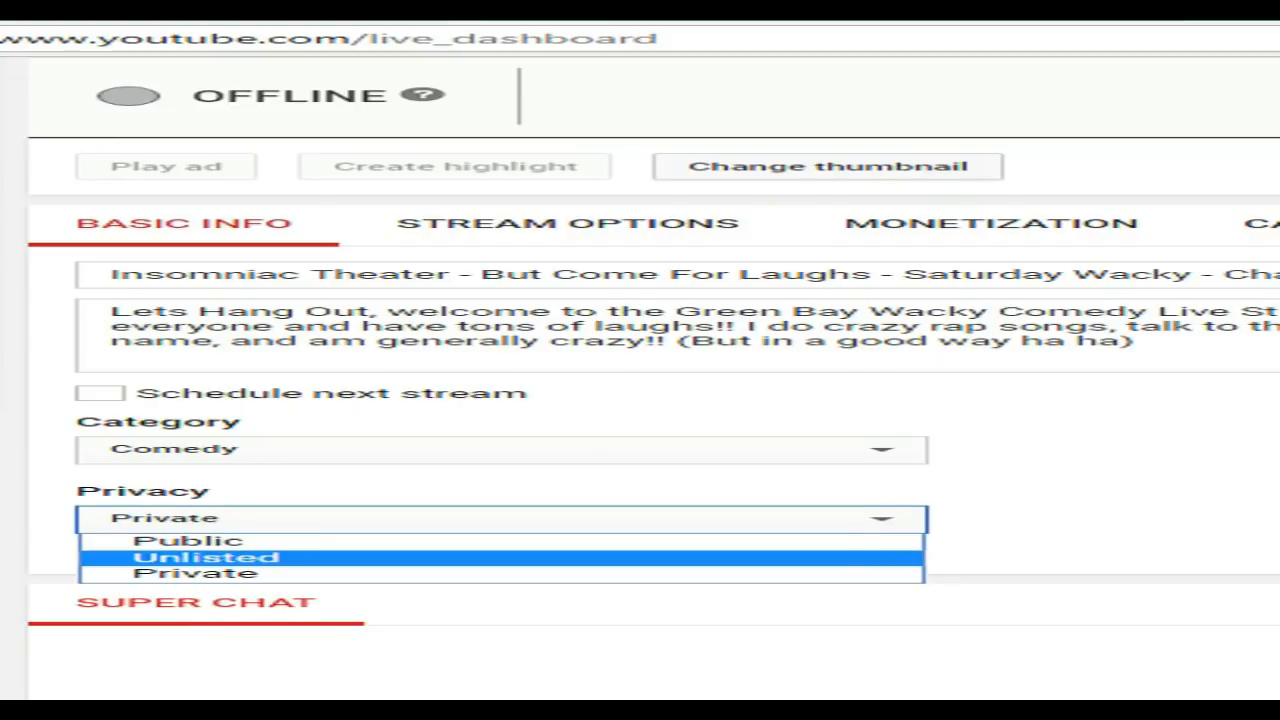
{"action": "key", "text": "Return"}
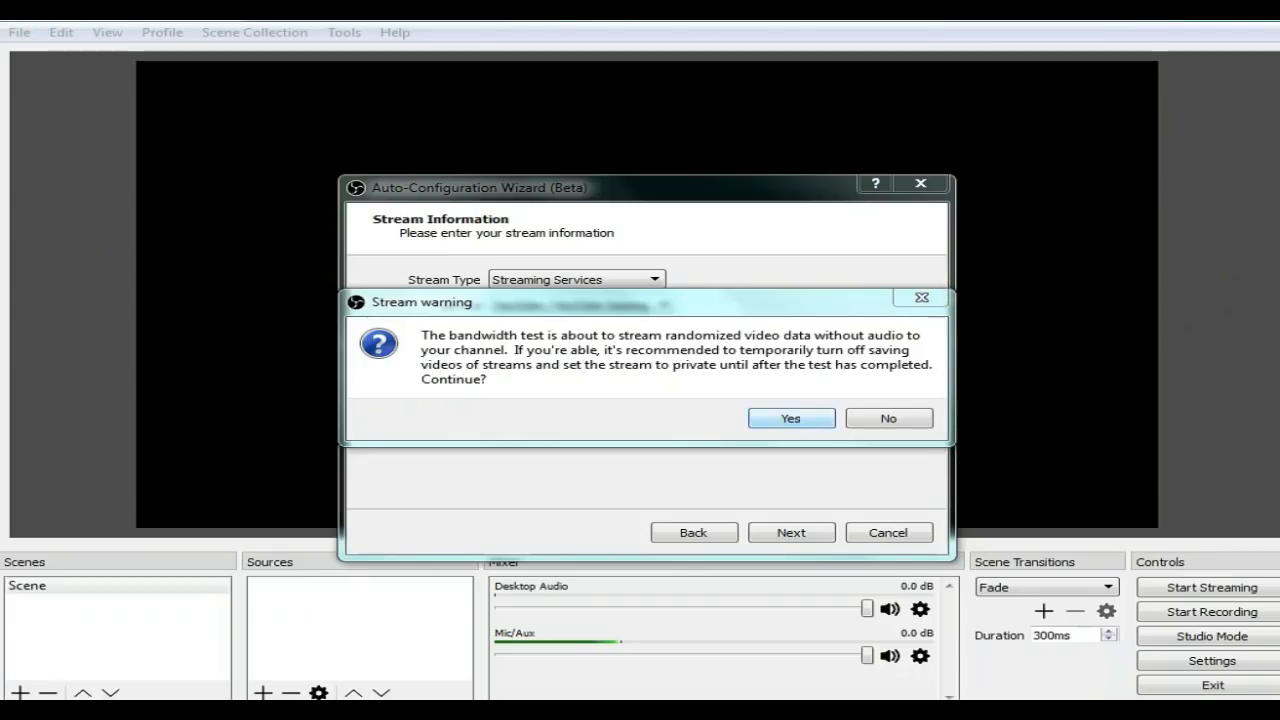
Step: Return to the OBS wizard, continue with the bandwidth test and apply the recommended settings
{"action": "key", "text": "Return"}
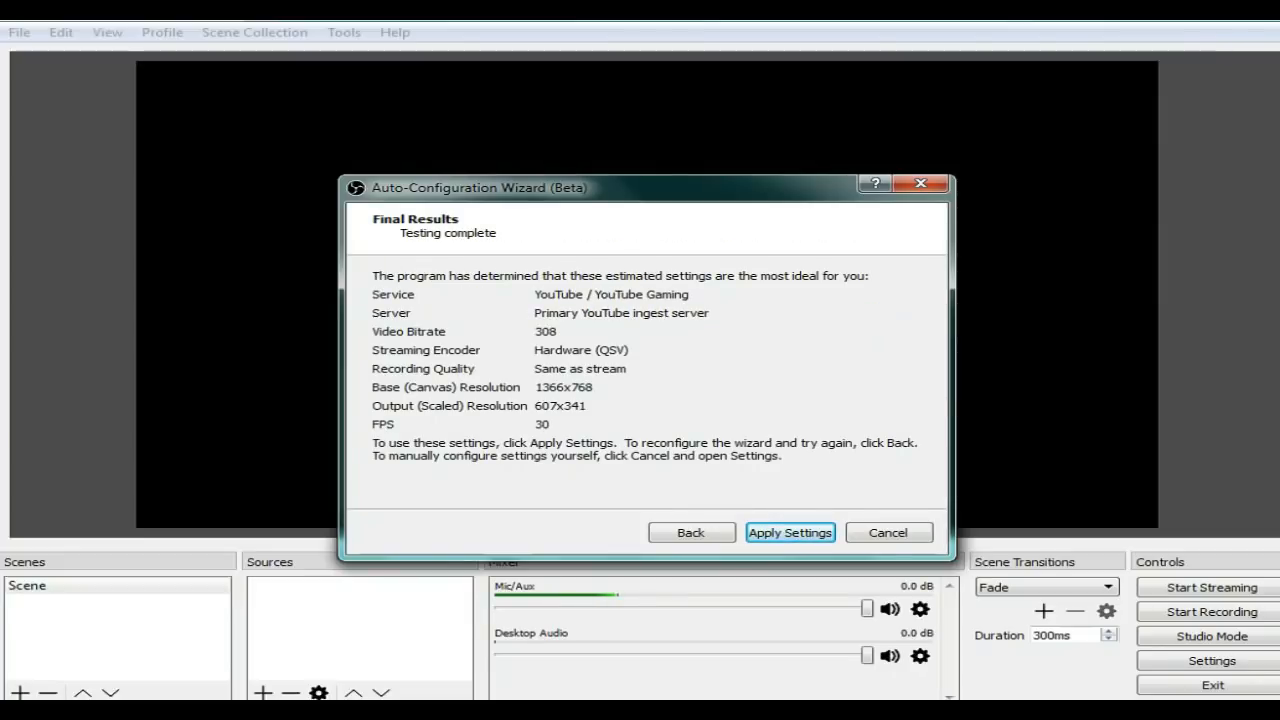
{"action": "key", "text": "Return"}
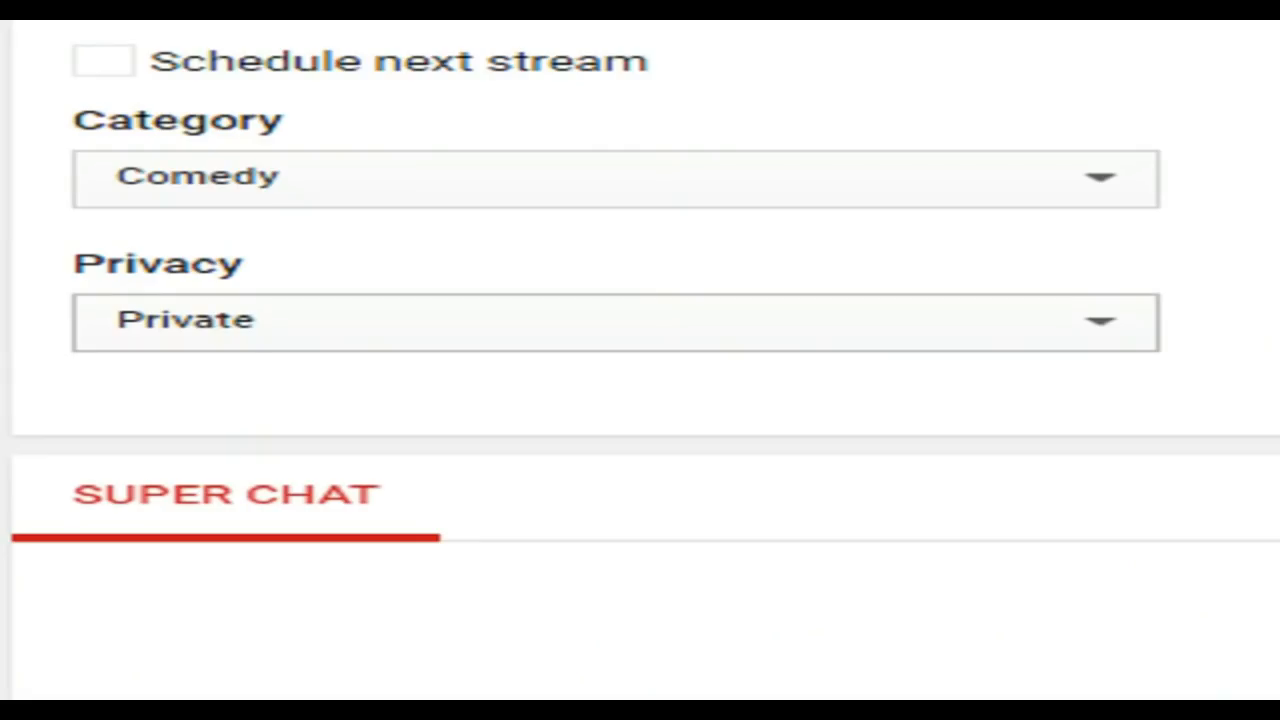
Step: Set the YouTube live stream's privacy to Public
{"action": "left_click", "coordinate": [615, 322]}
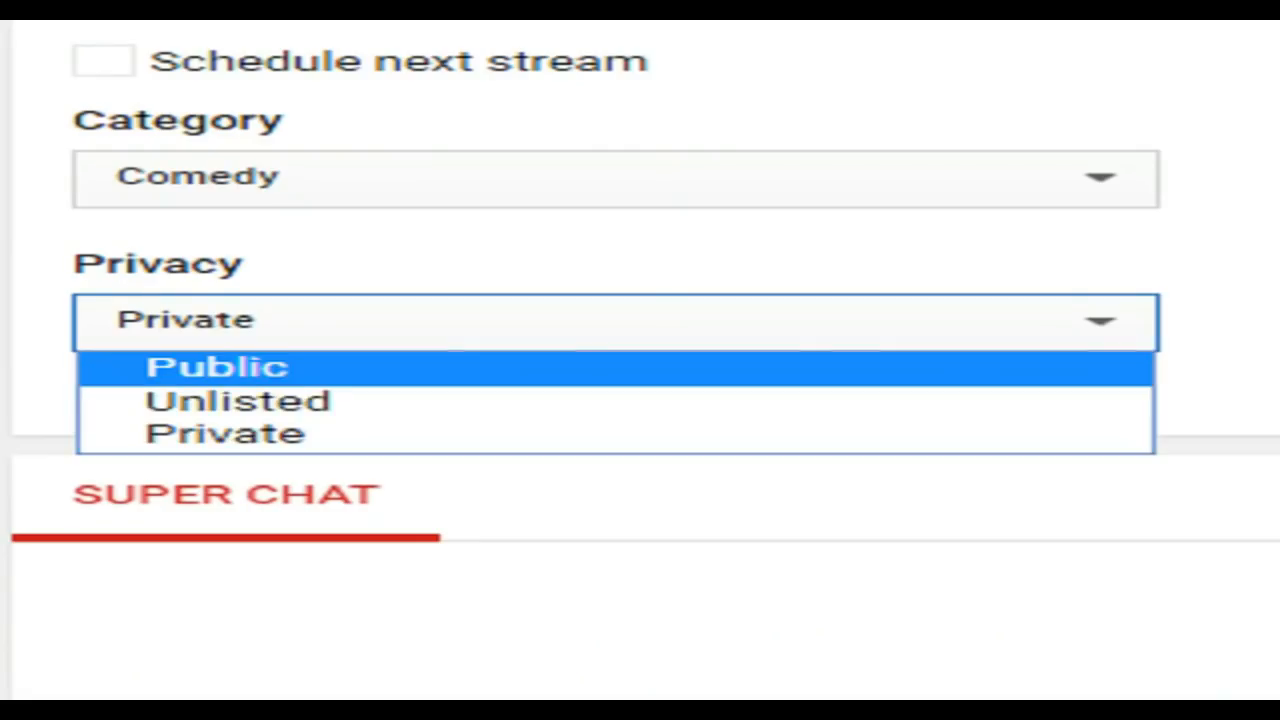
{"action": "key", "text": "Return"}
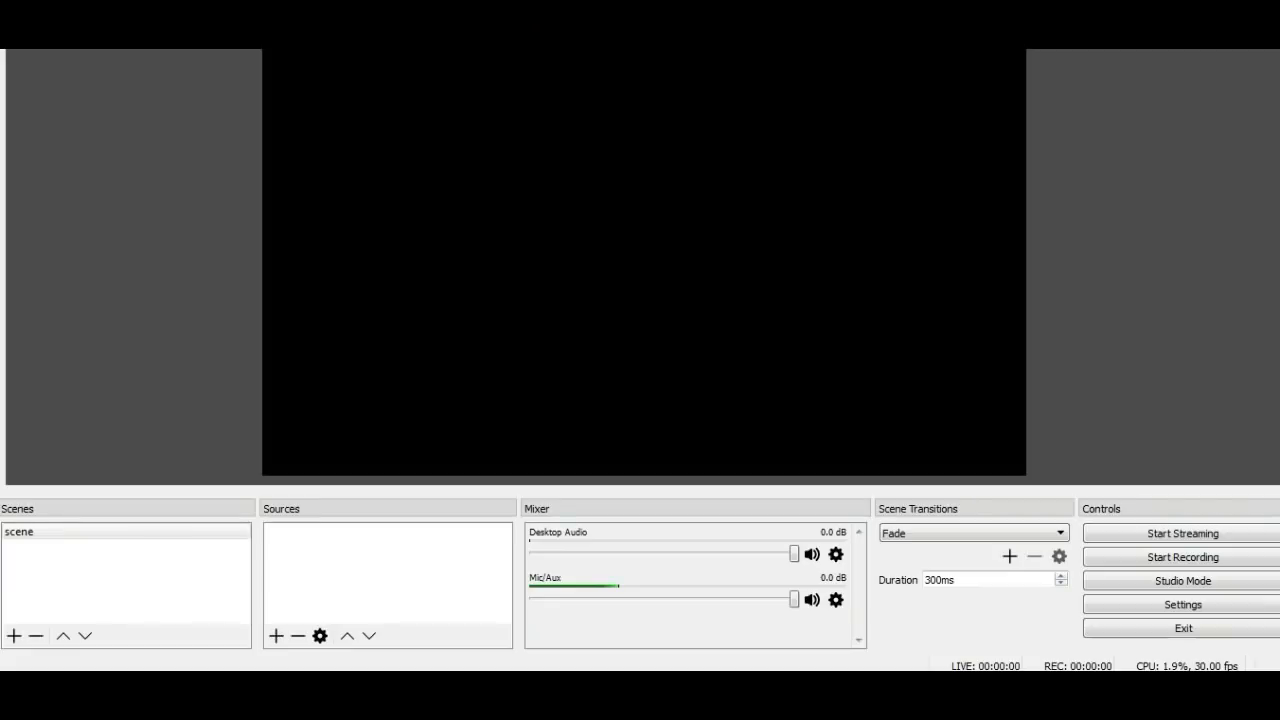
Step: Rename the existing scene to "Basic Camera Just Me"
{"action": "left_click", "coordinate": [125, 531]}
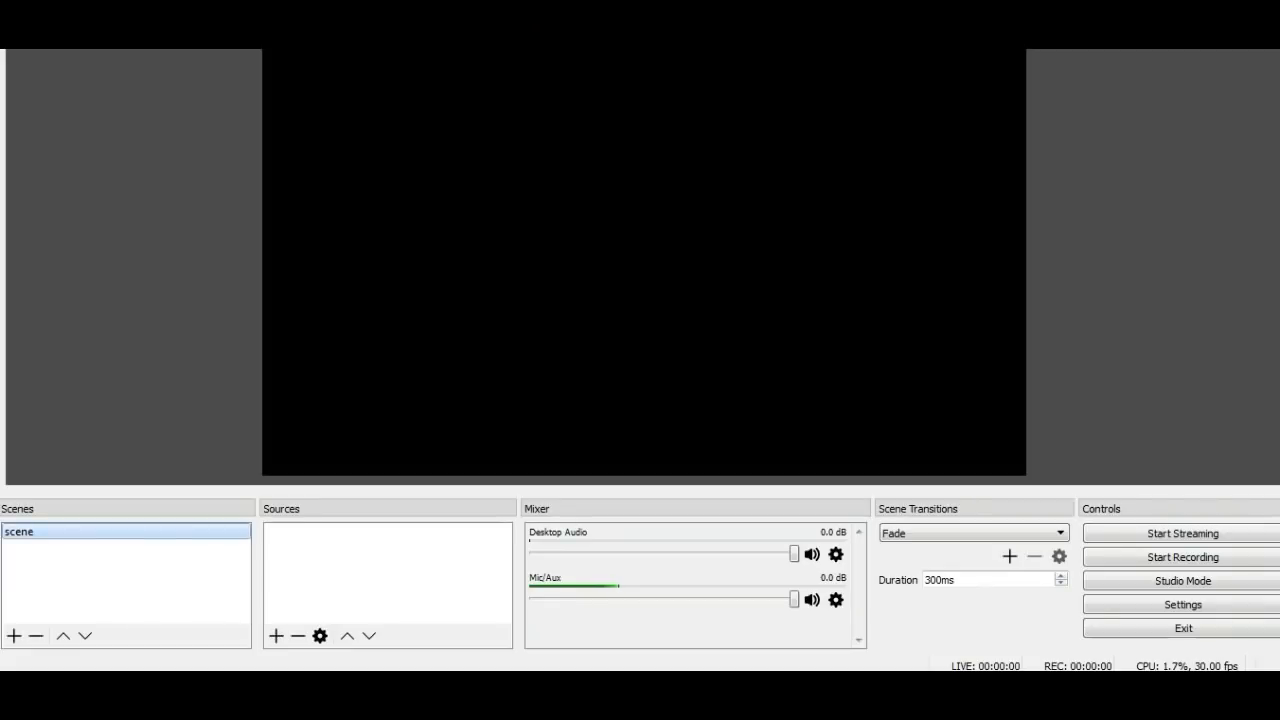
{"action": "right_click", "coordinate": [40, 530]}
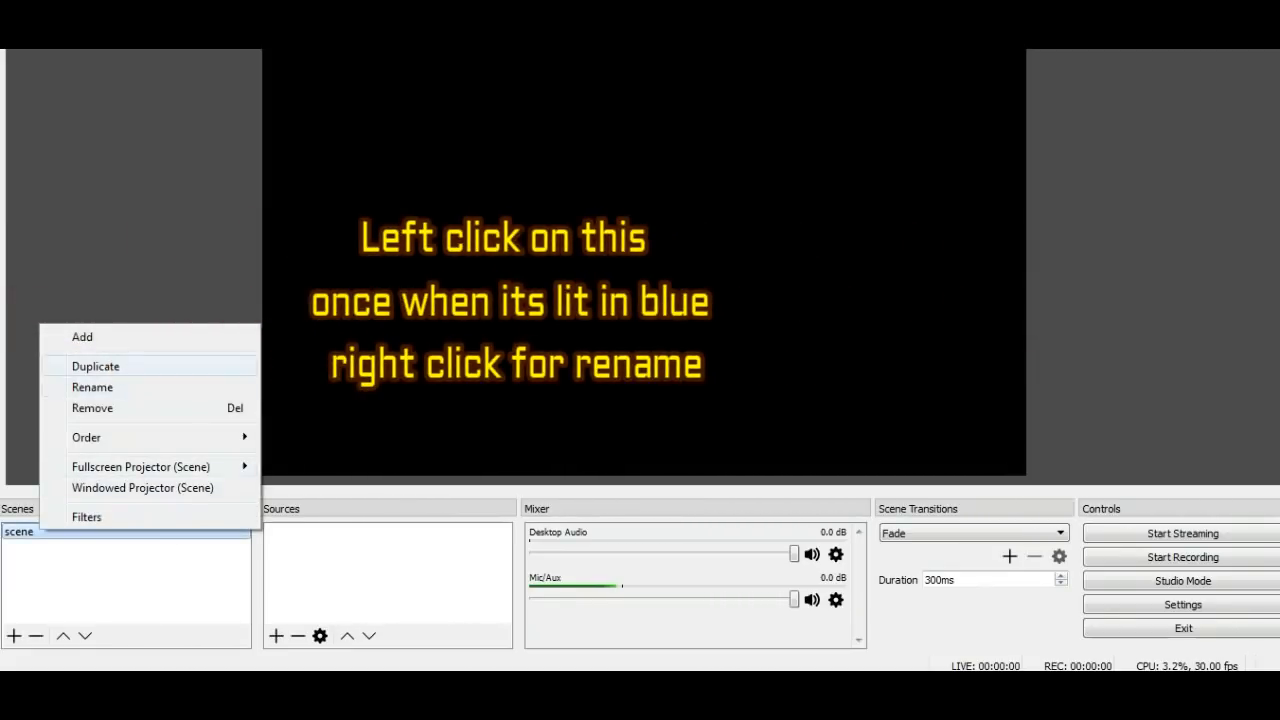
{"action": "key", "text": "Return"}
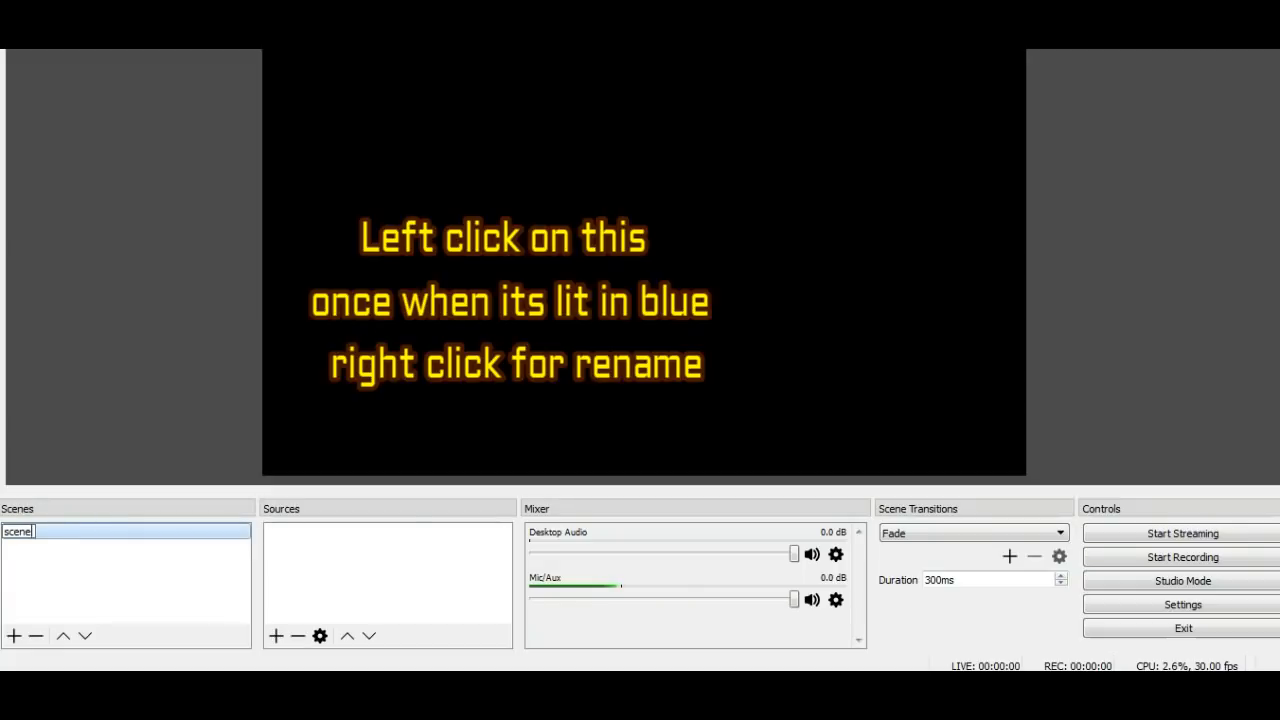
{"action": "key", "text": "BackSpace"}
{"action": "key", "text": "BackSpace"}
{"action": "key", "text": "BackSpace"}
{"action": "key", "text": "BackSpace"}
{"action": "key", "text": "BackSpace"}
{"action": "type", "text": "Basic Camera Just Me"}
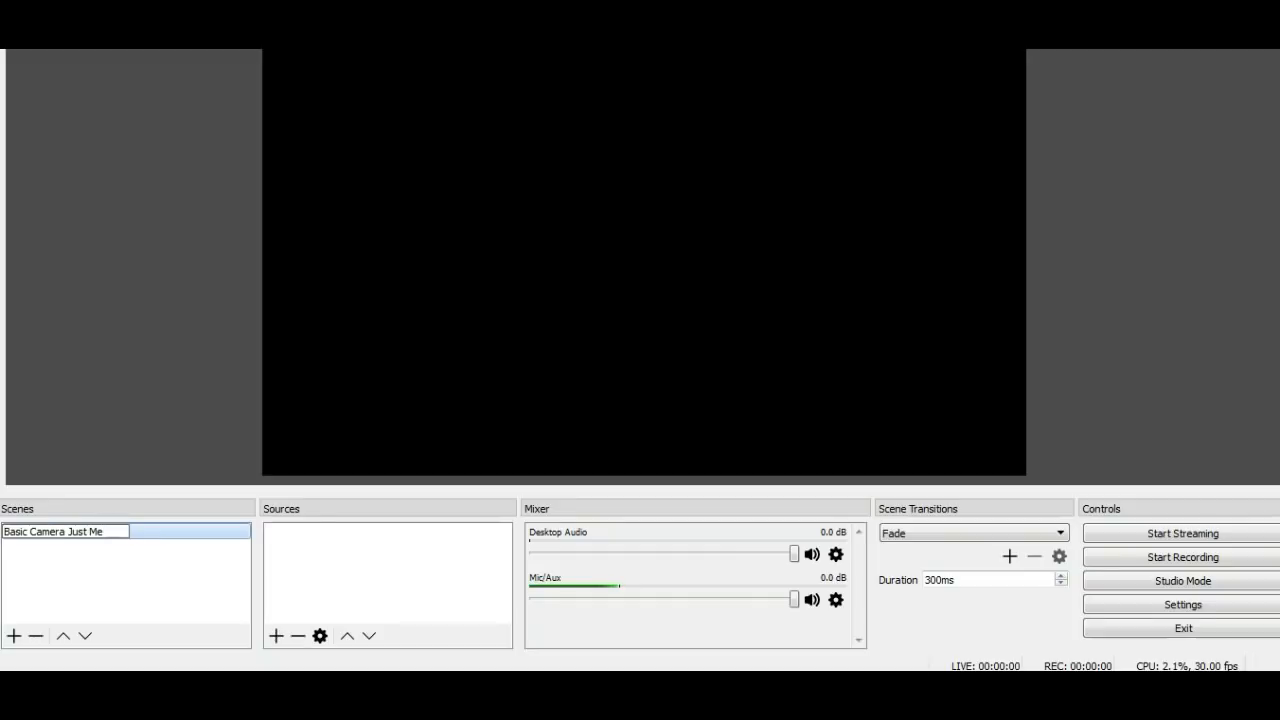
{"action": "key", "text": "Return"}
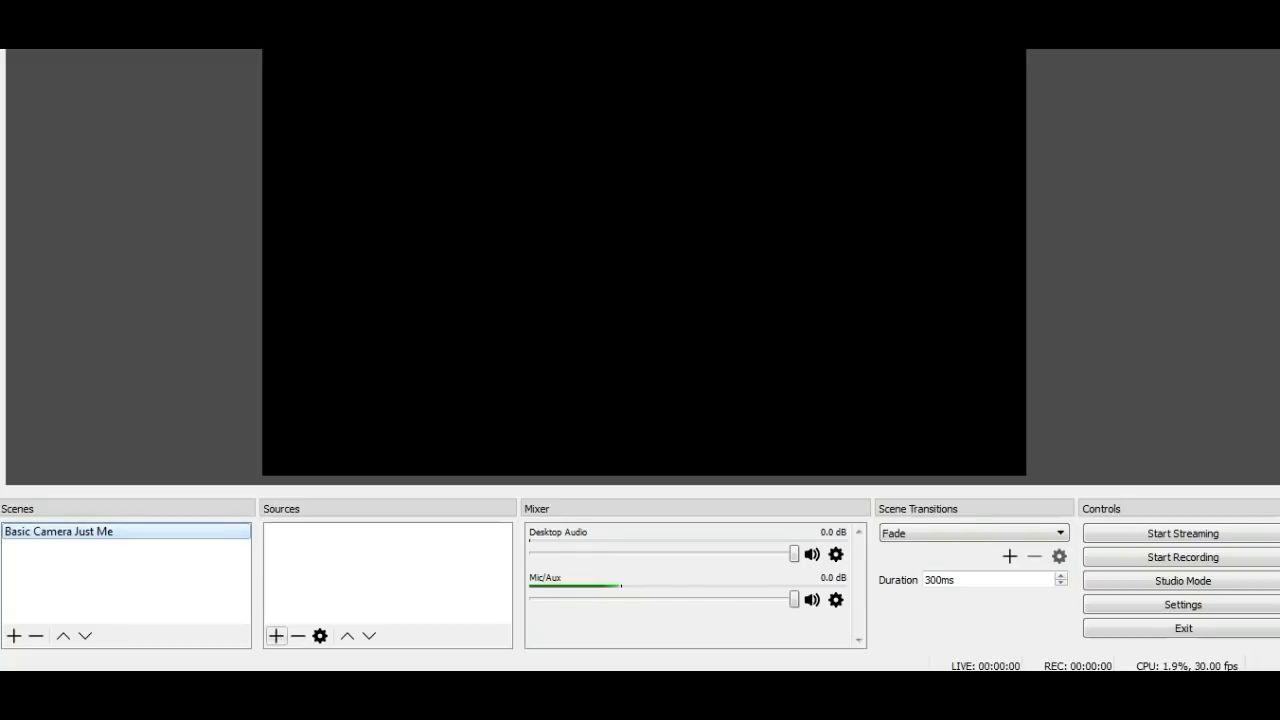
Step: Add a new Video Capture Device source named "Logictech" to the scene
{"action": "left_click", "coordinate": [276, 636]}
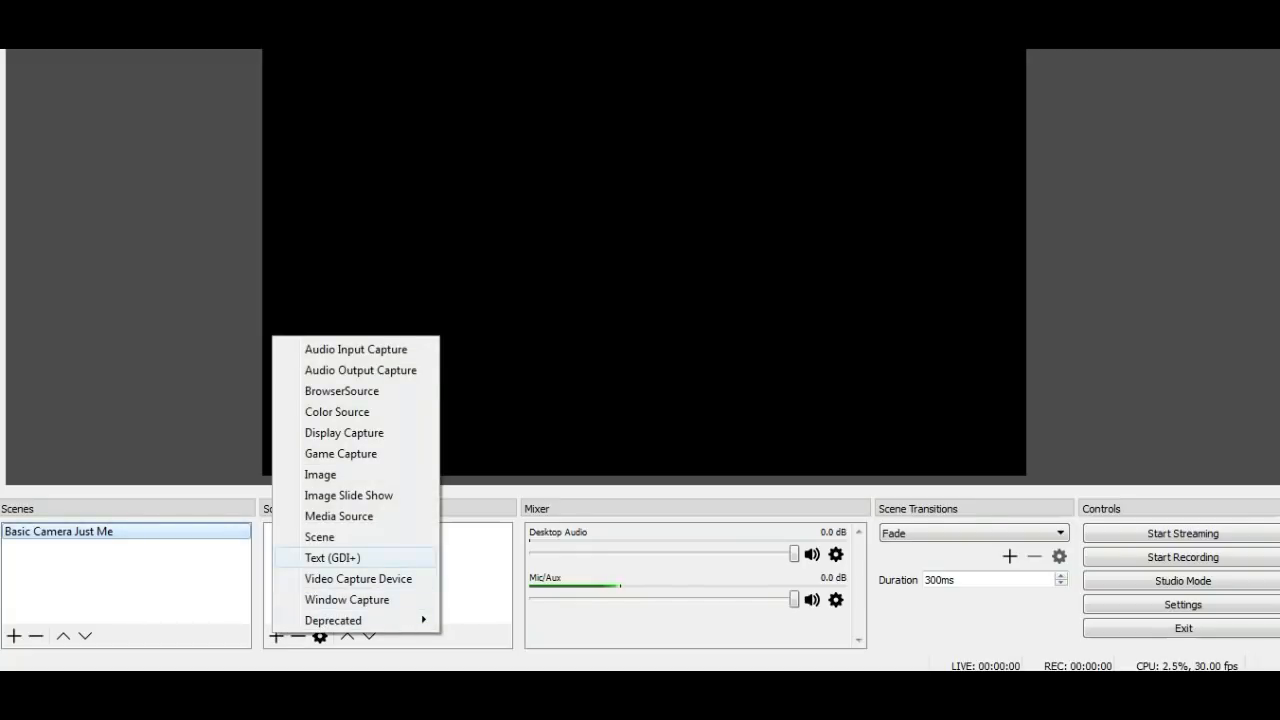
{"action": "left_click", "coordinate": [358, 578]}
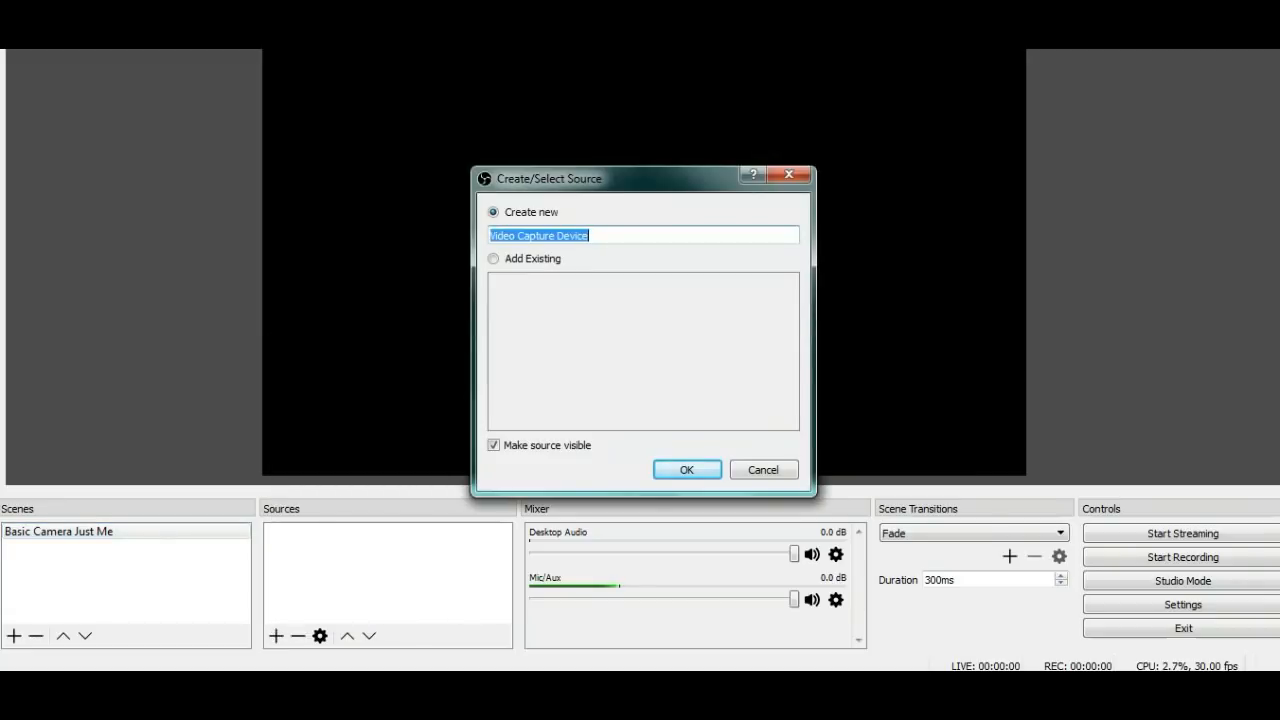
{"action": "key", "text": "BackSpace"}
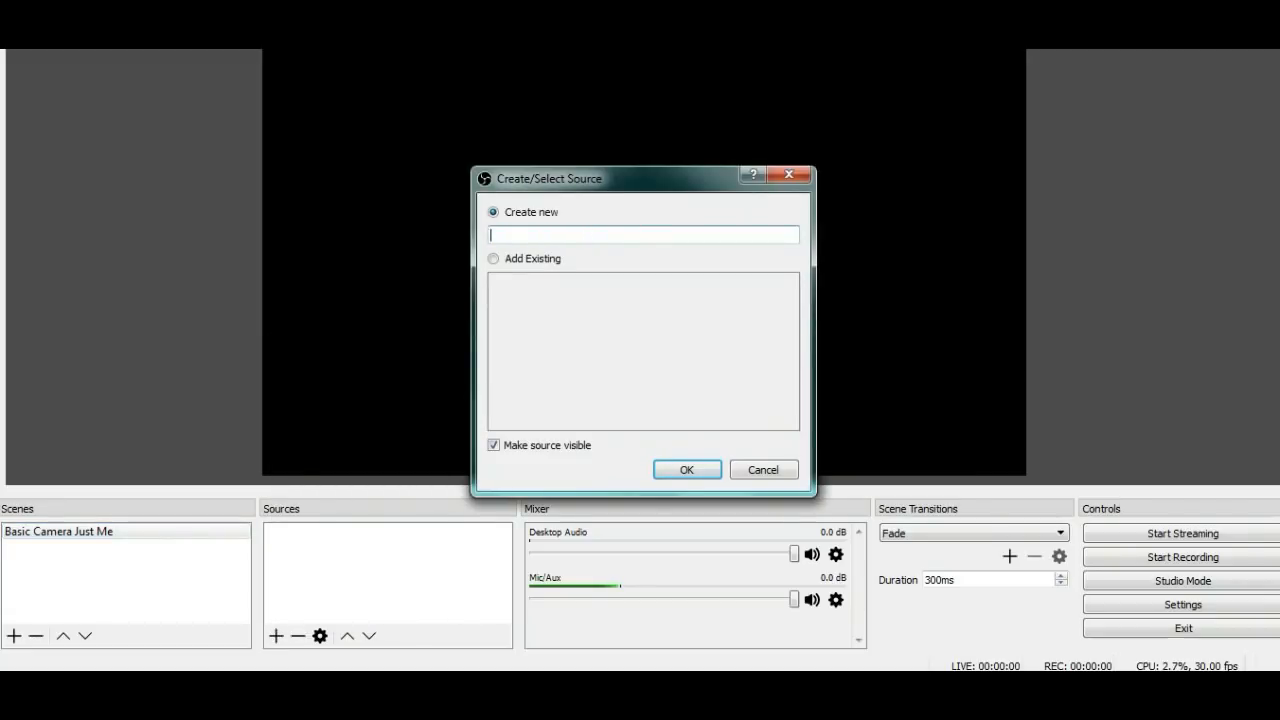
{"action": "type", "text": "Logictech"}
{"action": "key", "text": "Return"}
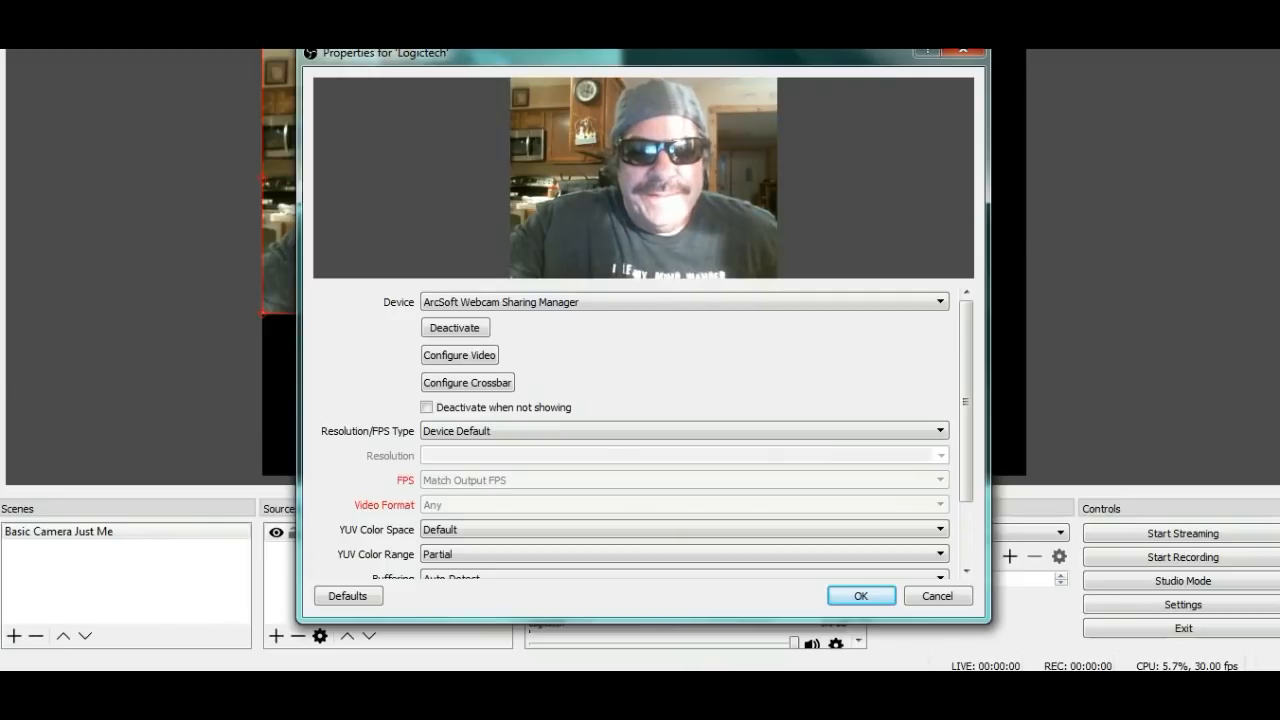
Step: Set the Logictech source's device to HD Webcam C615 and accept its properties
{"action": "left_click", "coordinate": [684, 302]}
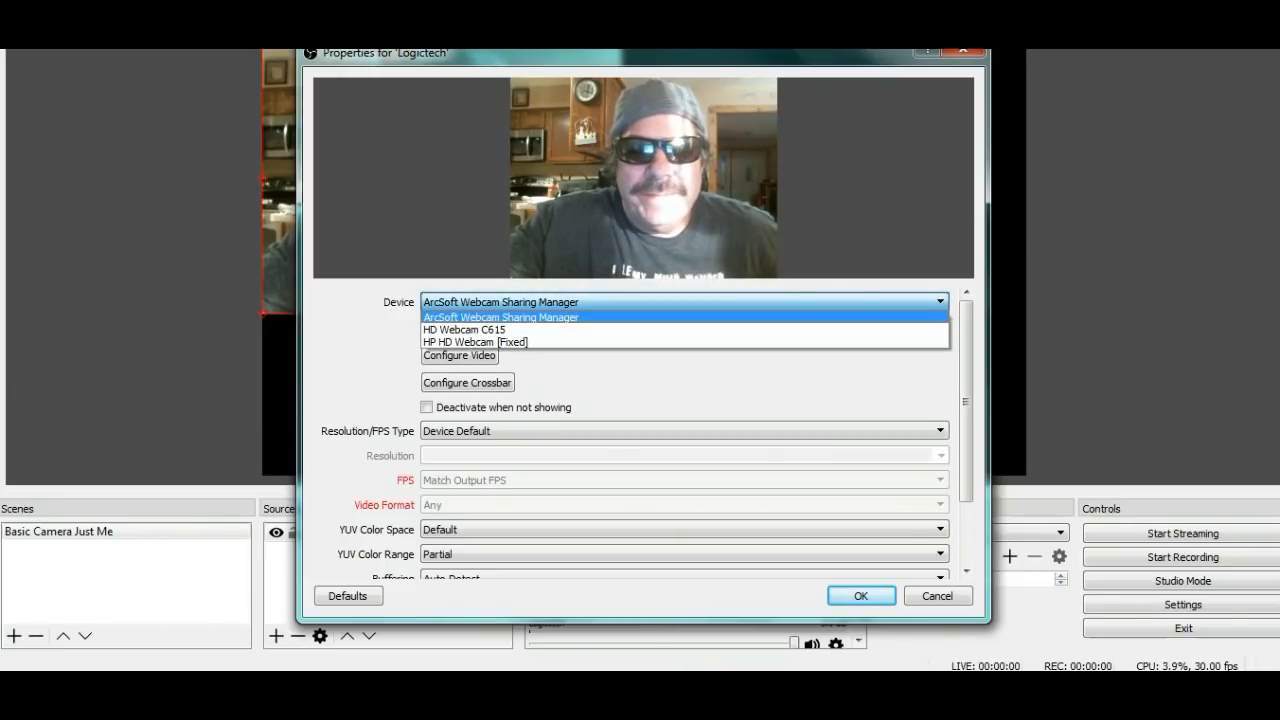
{"action": "left_click", "coordinate": [684, 330]}
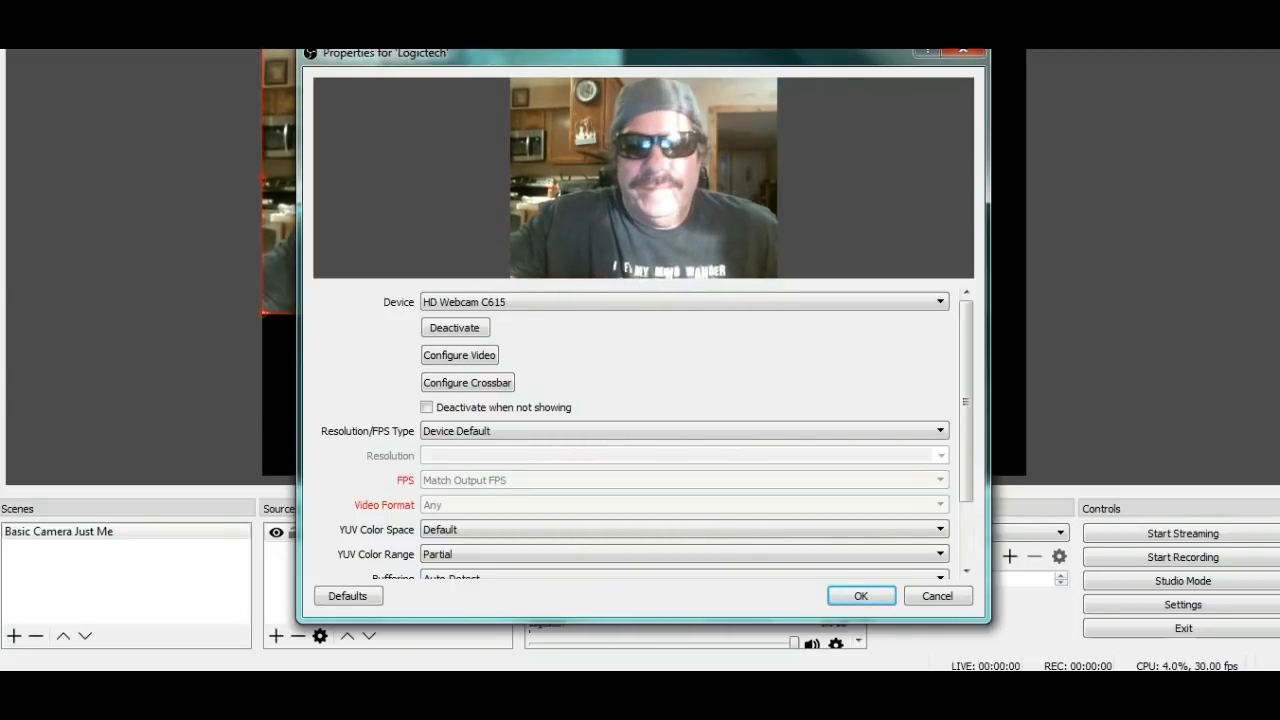
{"action": "left_click", "coordinate": [861, 595]}
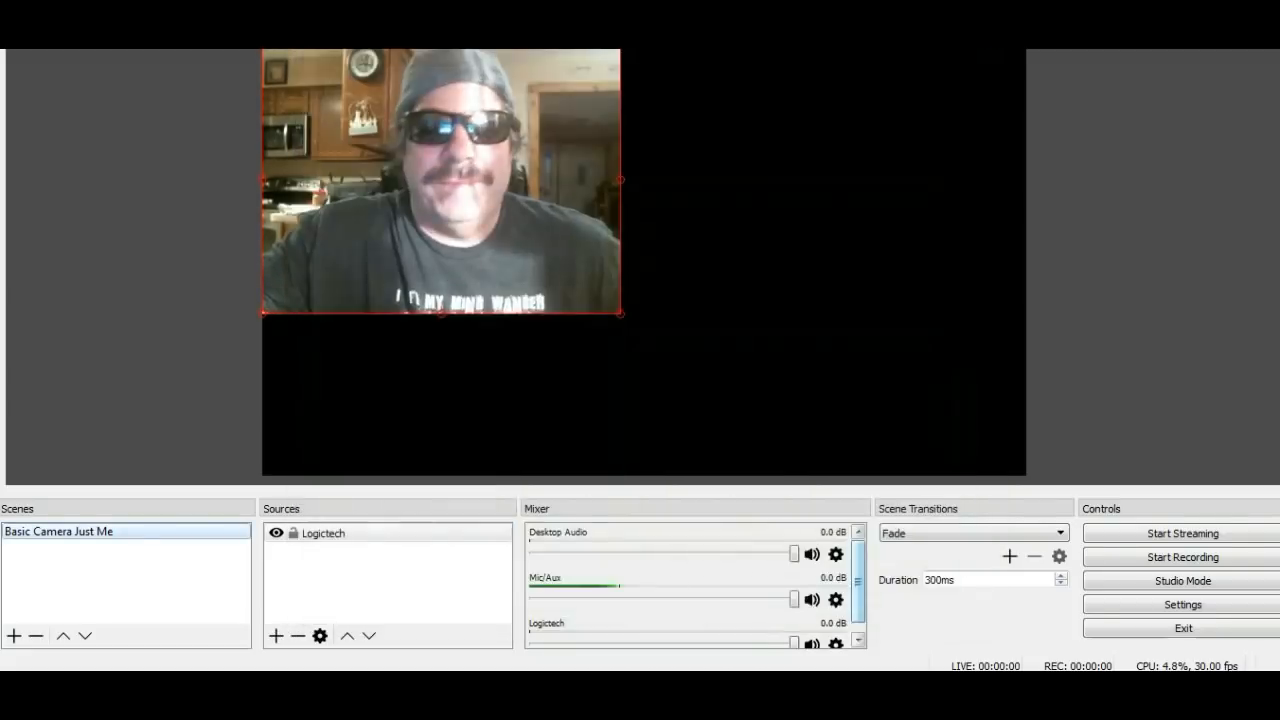
Step: Reposition and enlarge the webcam source in the preview until its picture covers the whole canvas
{"action": "left_click_drag", "start_coordinate": [441, 181], "coordinate": [547, 203]}
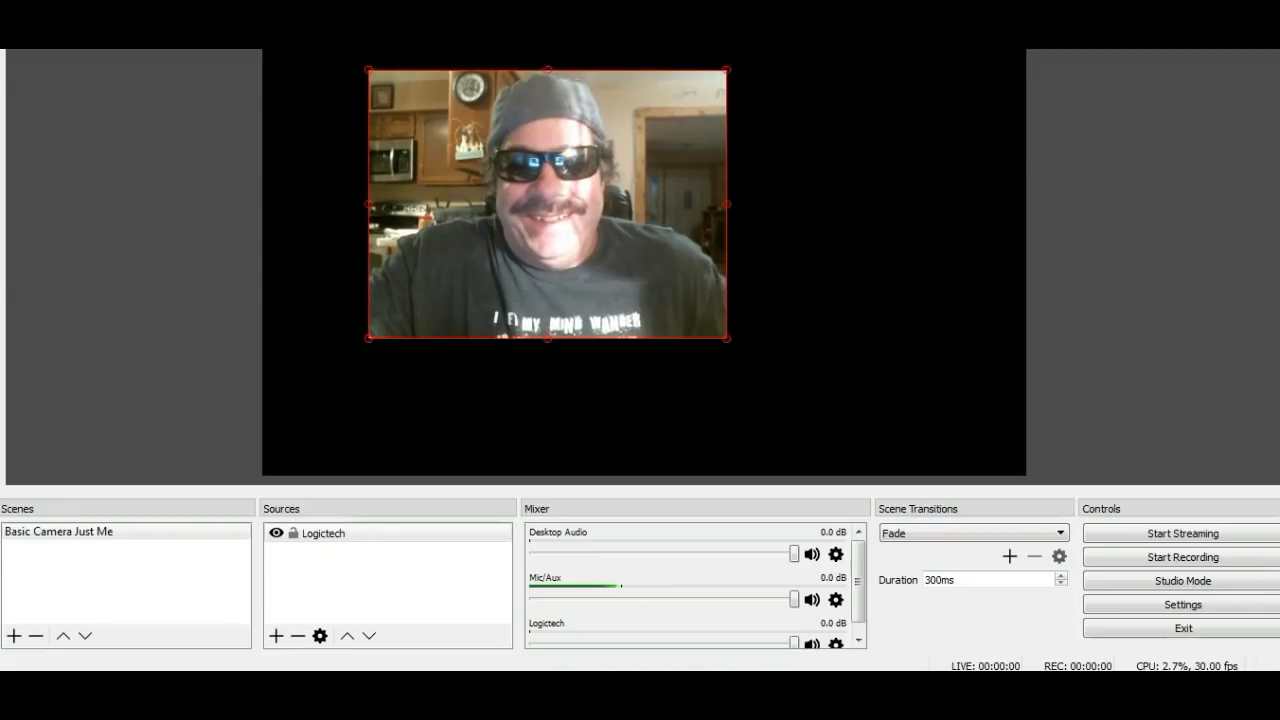
{"action": "left_click_drag", "start_coordinate": [737, 347], "coordinate": [909, 474]}
{"action": "left_click_drag", "start_coordinate": [600, 260], "coordinate": [656, 257]}
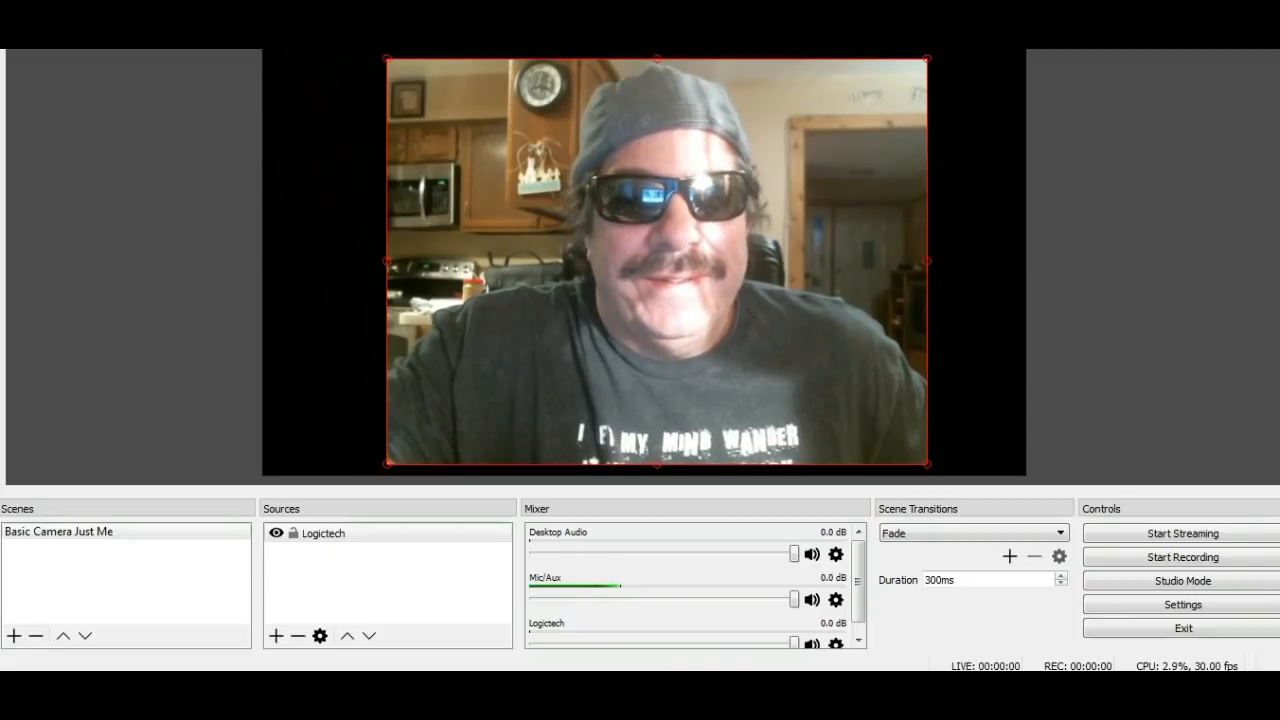
{"action": "left_click_drag", "start_coordinate": [387, 261], "coordinate": [71, 262]}
{"action": "left_click_drag", "start_coordinate": [500, 300], "coordinate": [612, 274]}
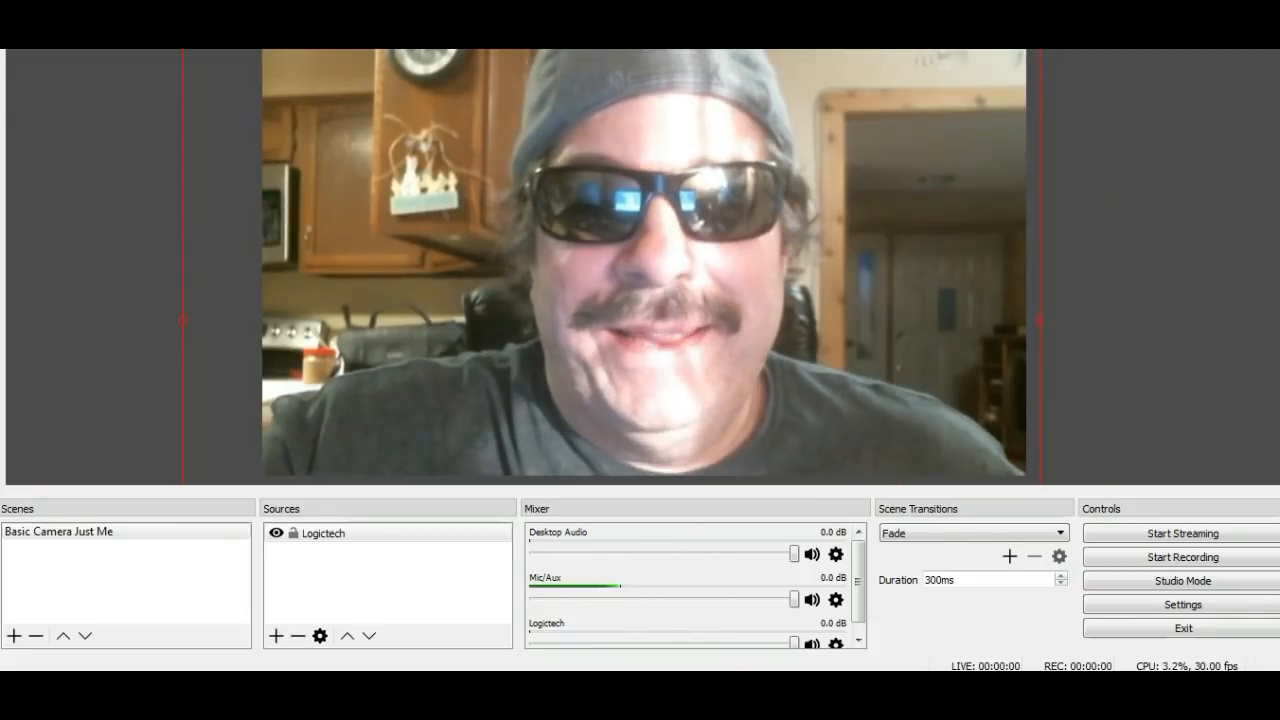
{"action": "left_click_drag", "start_coordinate": [612, 274], "coordinate": [768, 274]}
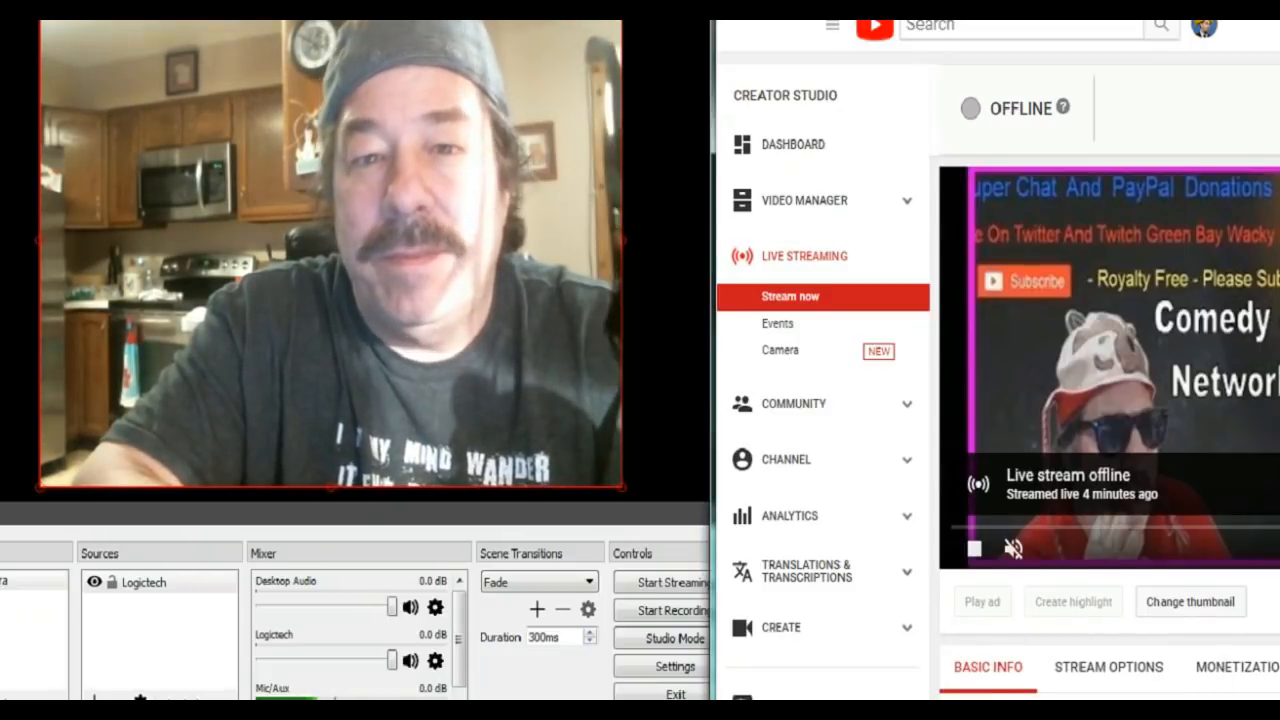
Step: Move the YouTube live dashboard window so that it partly overlaps the OBS window
{"action": "left_click_drag", "start_coordinate": [1000, 10], "coordinate": [659, 2]}
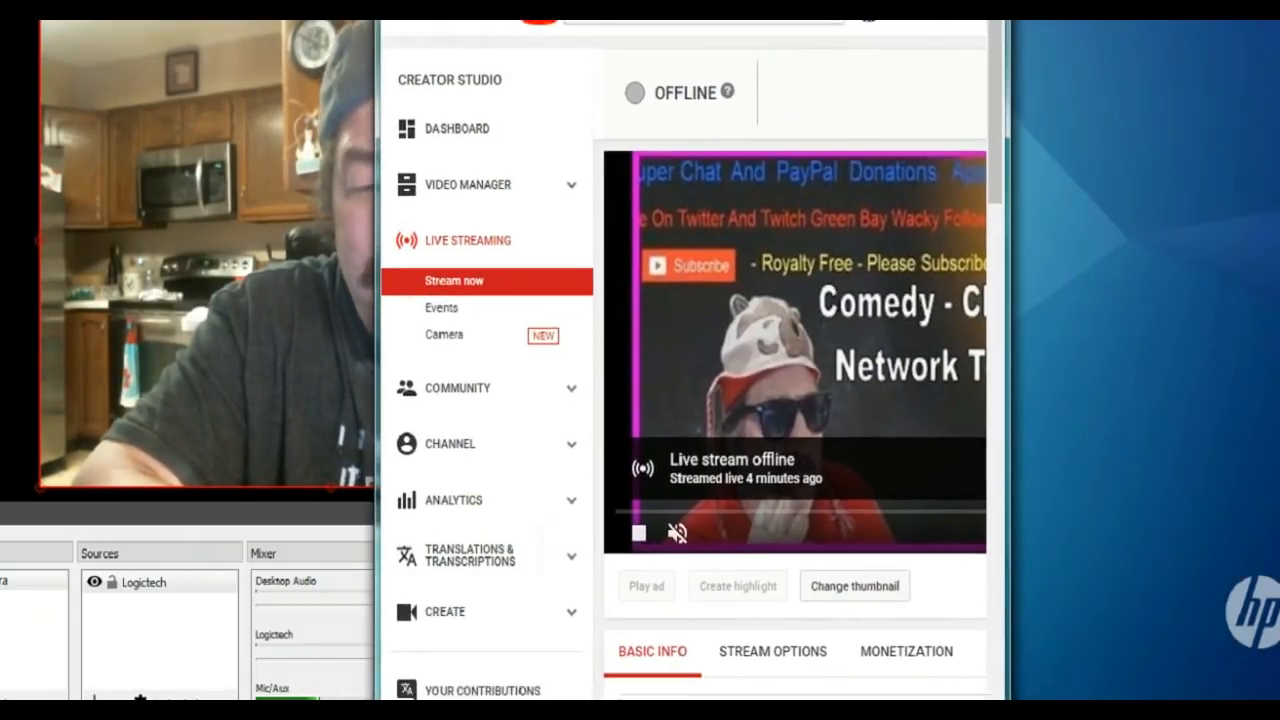